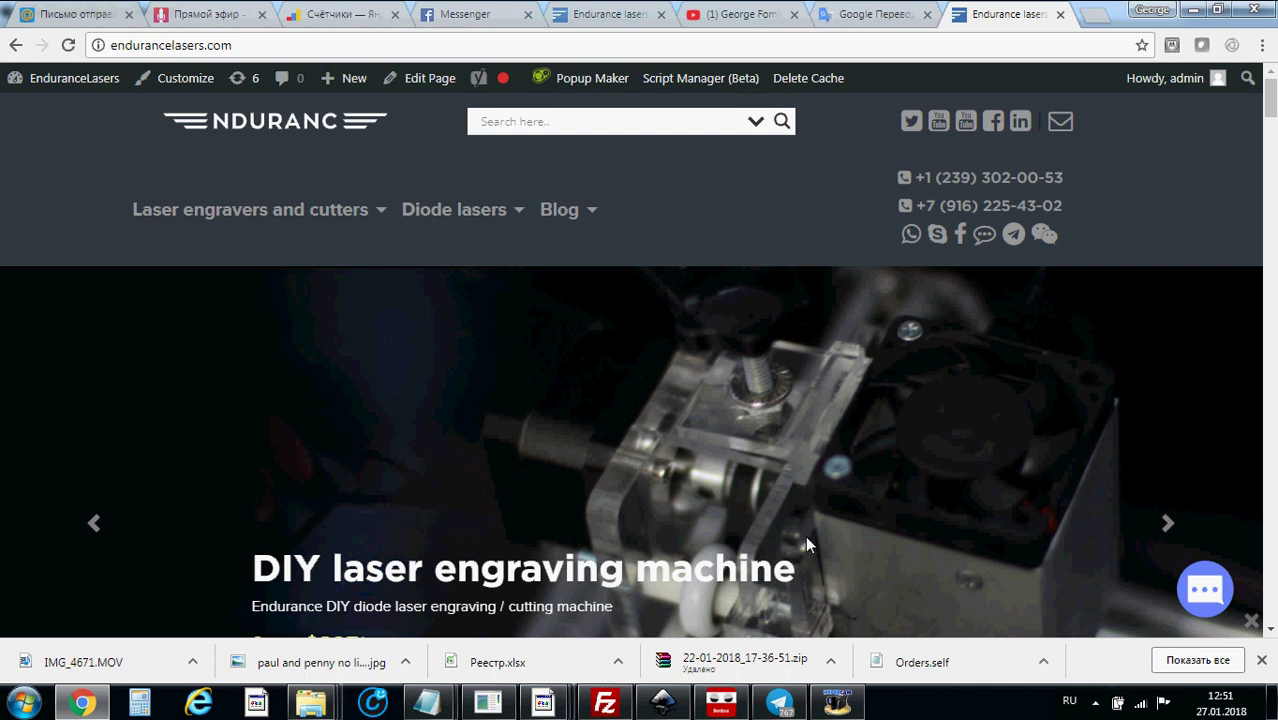
Open the Extensions menu to view the Endurance Laser G-code, Generate Gcode and Typography submenus.
mouse_move(663, 703)
click(665, 571)
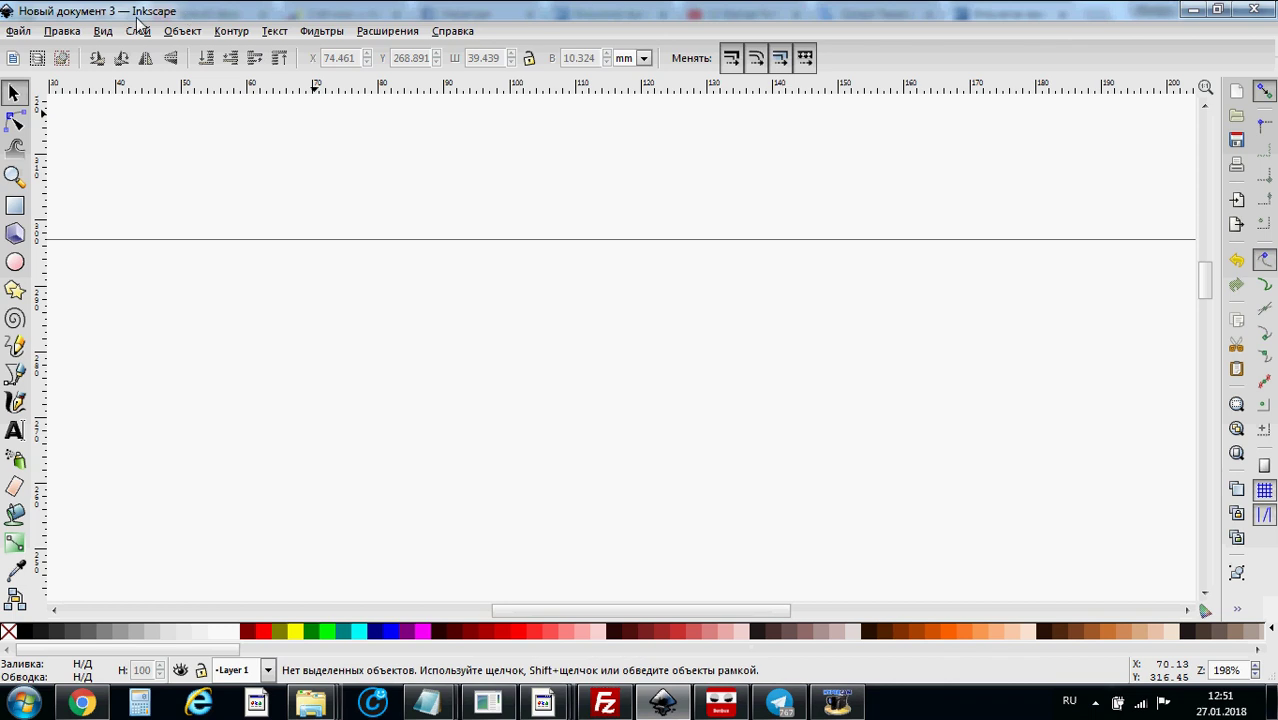
click(388, 31)
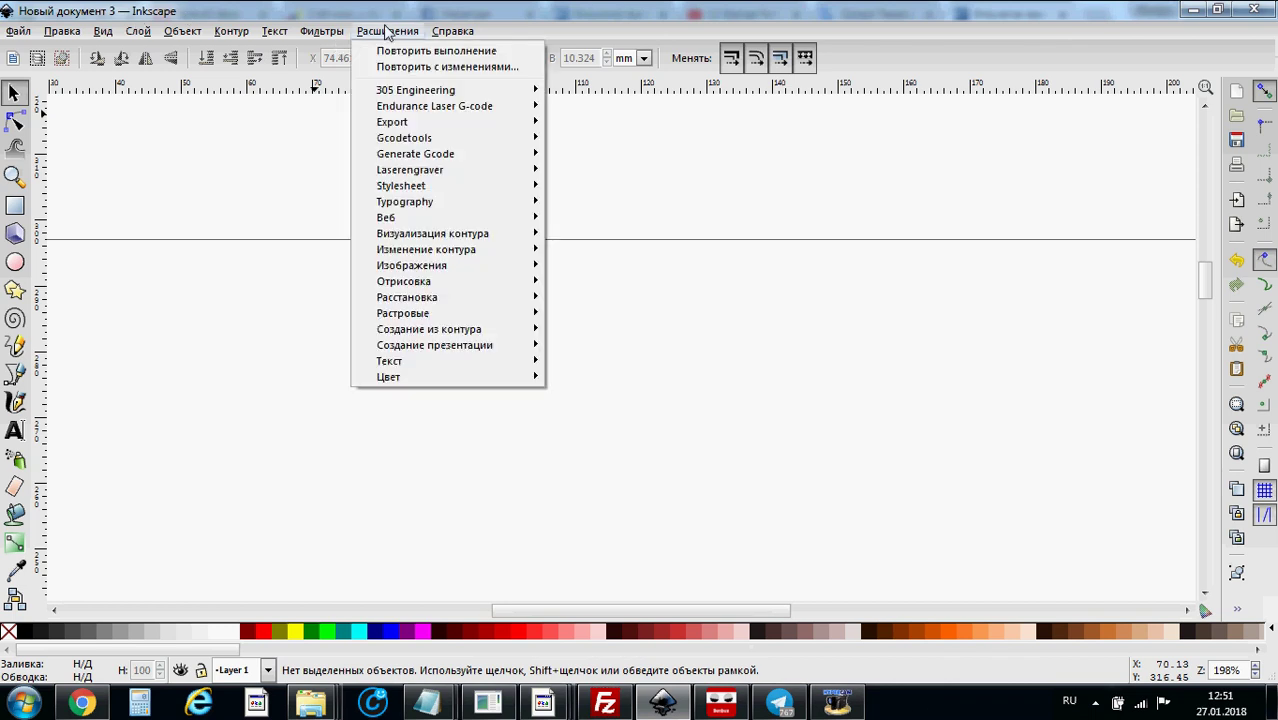
mouse_move(407, 110)
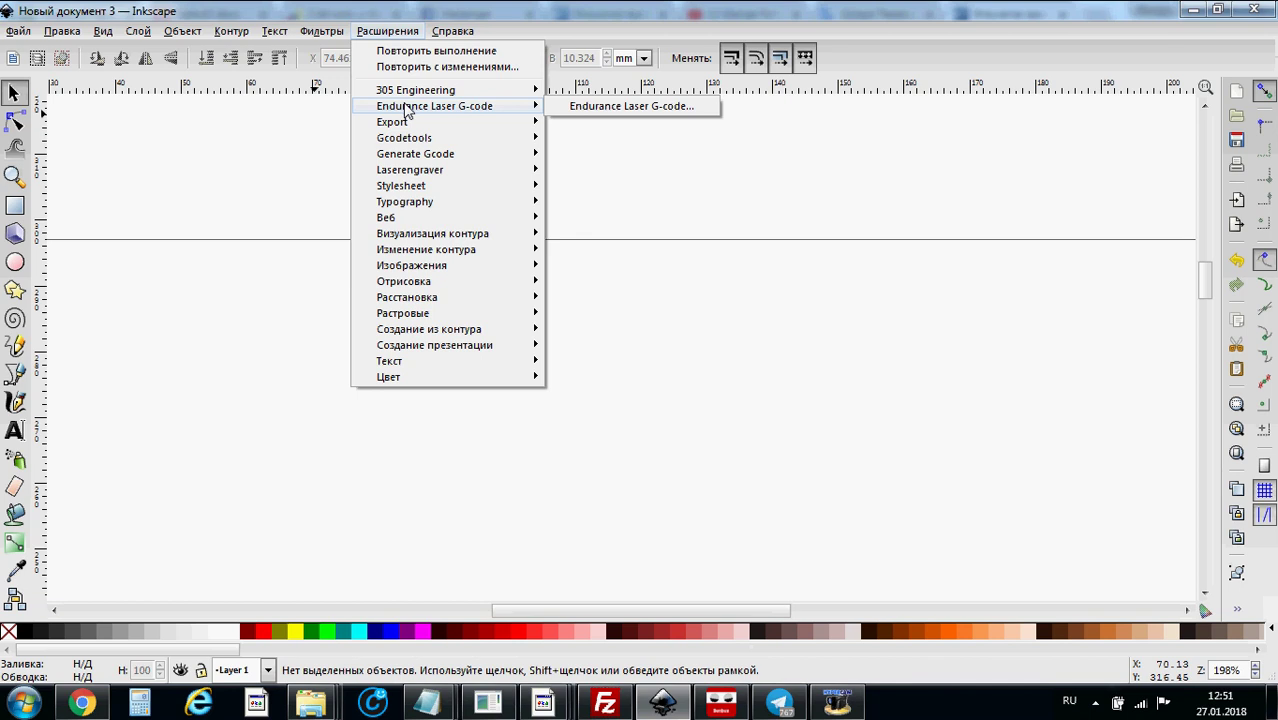
mouse_move(437, 165)
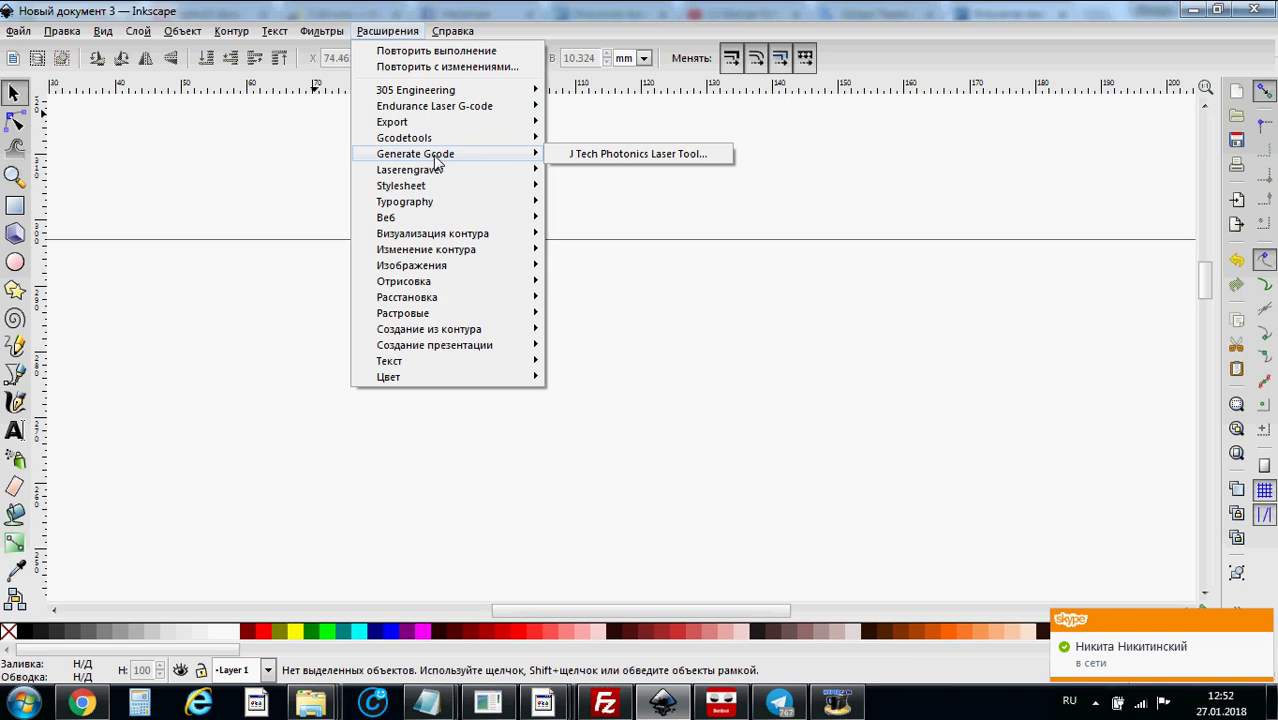
Add a 'Hello world!' text object just below the horizontal line on the canvas.
click(673, 391)
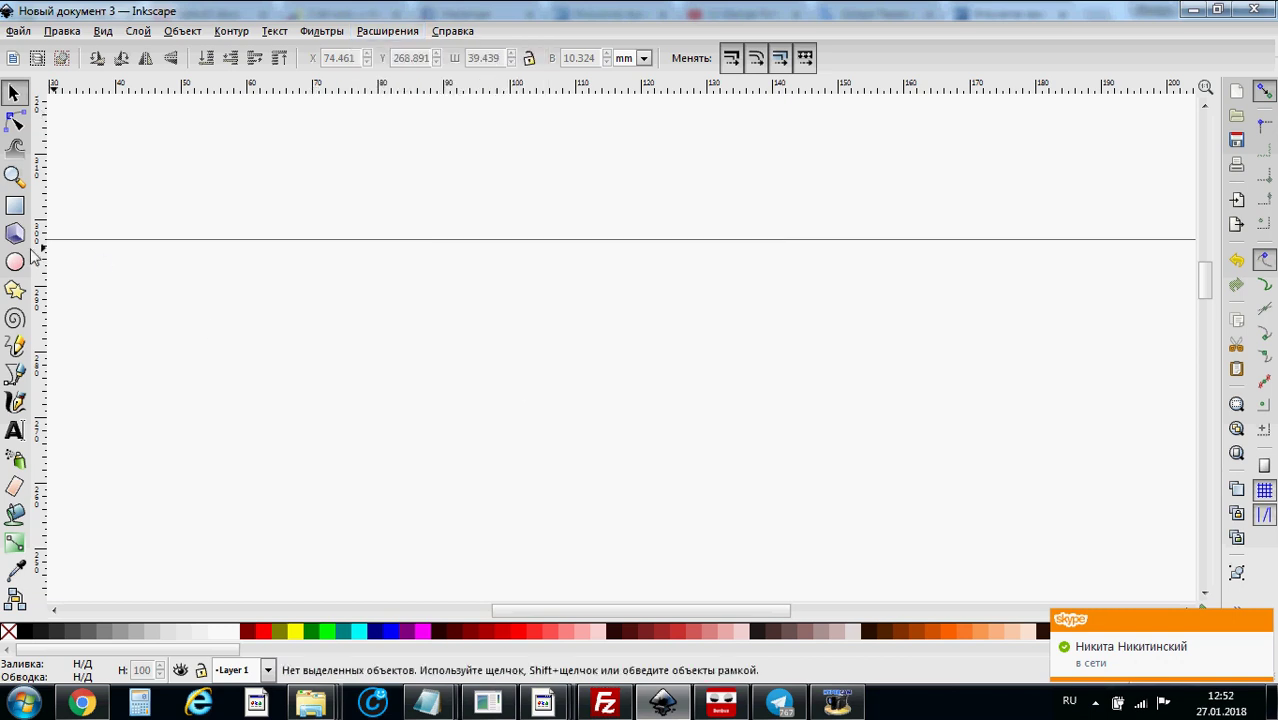
click(15, 430)
click(449, 323)
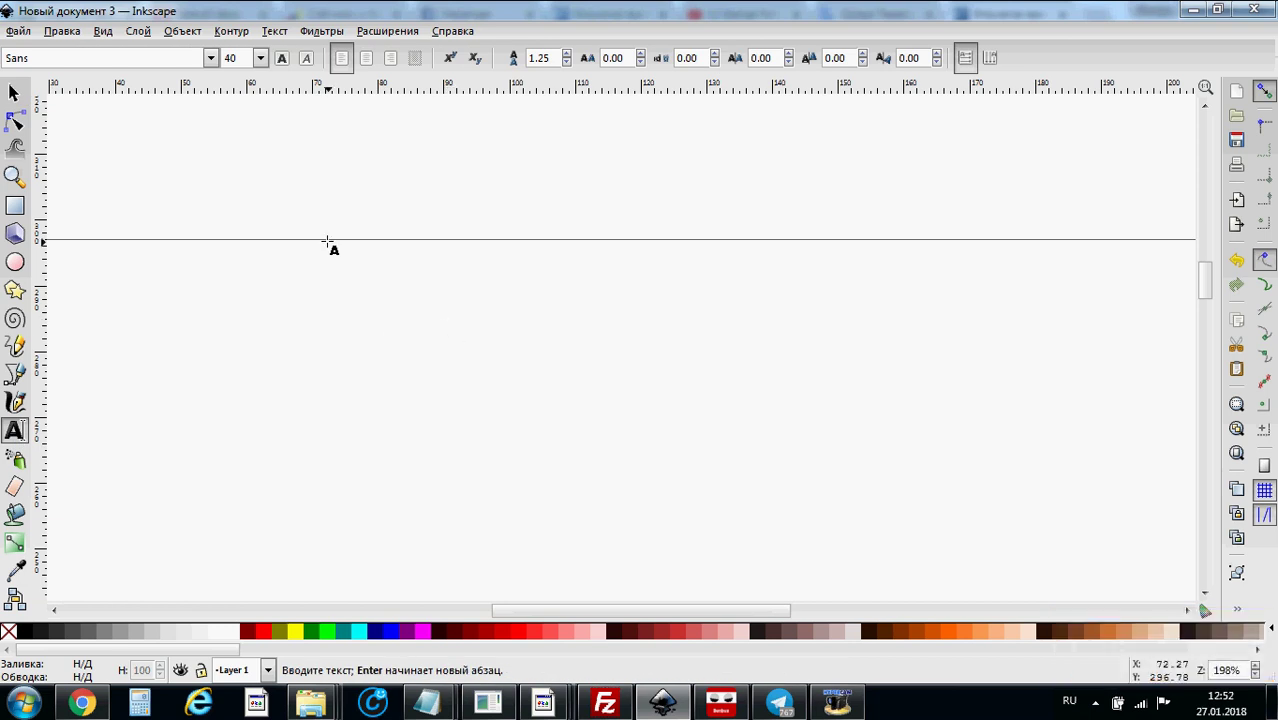
key(alt+shift)
text(Hellow wo)
key(BackSpace)
key(BackSpace)
key(BackSpace)
key(BackSpace)
text(world!)
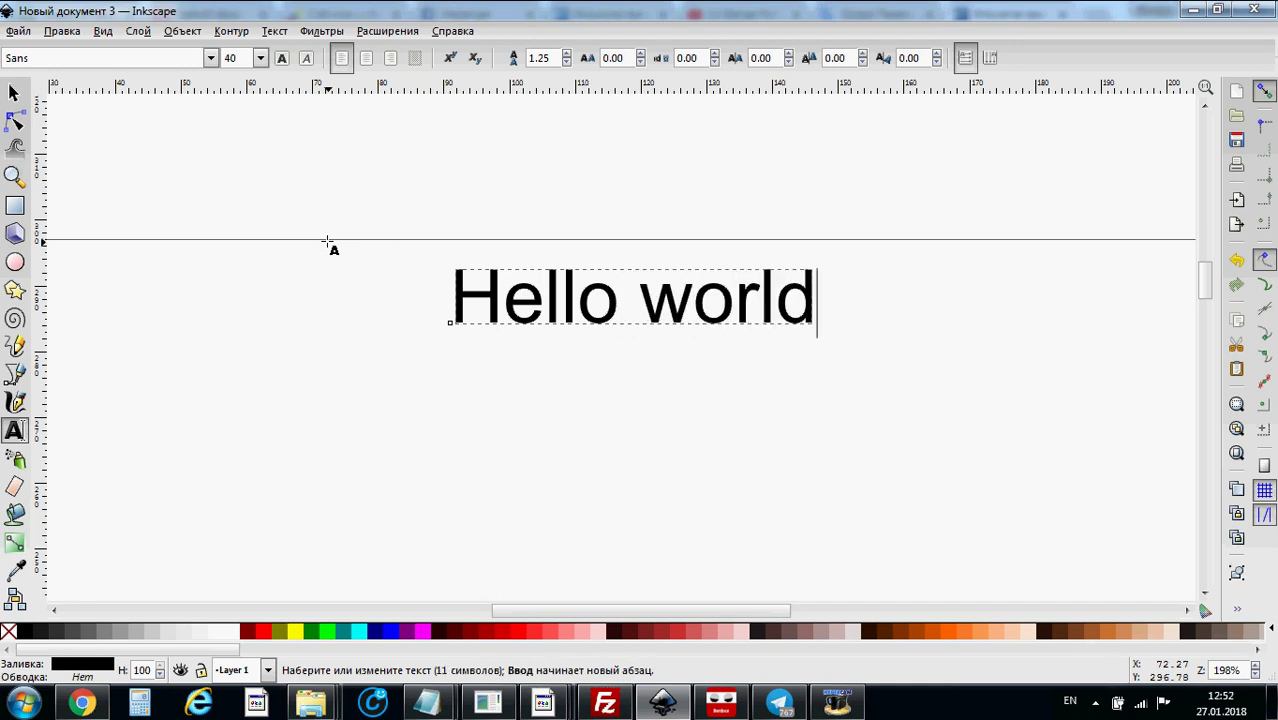
click(707, 460)
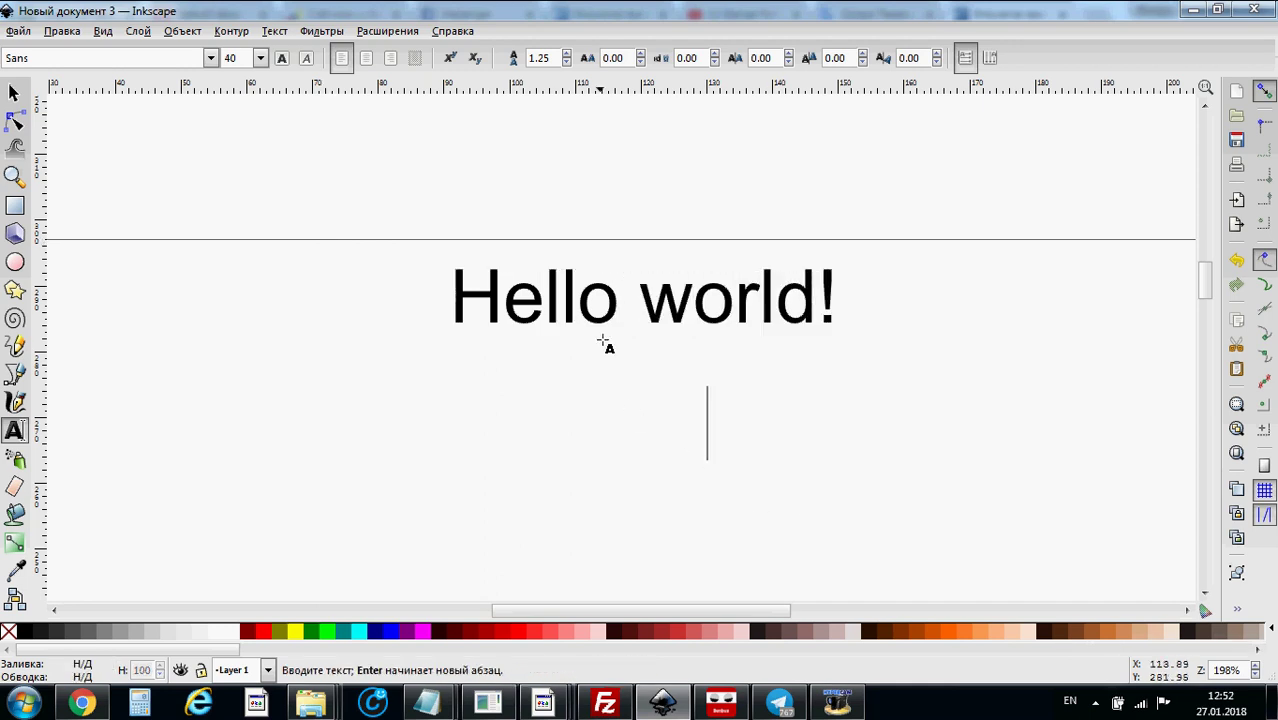
Select the 'Hello world!' text, group it and convert it to a path.
click(14, 97)
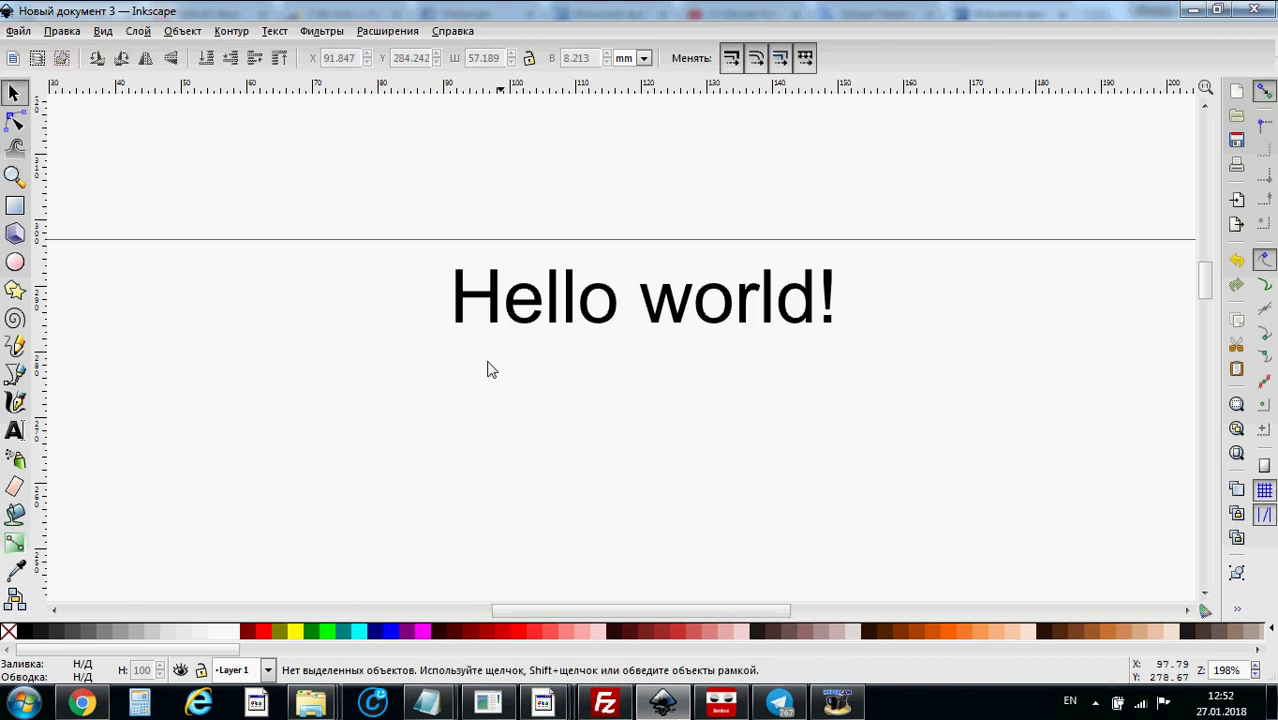
click(622, 320)
click(229, 31)
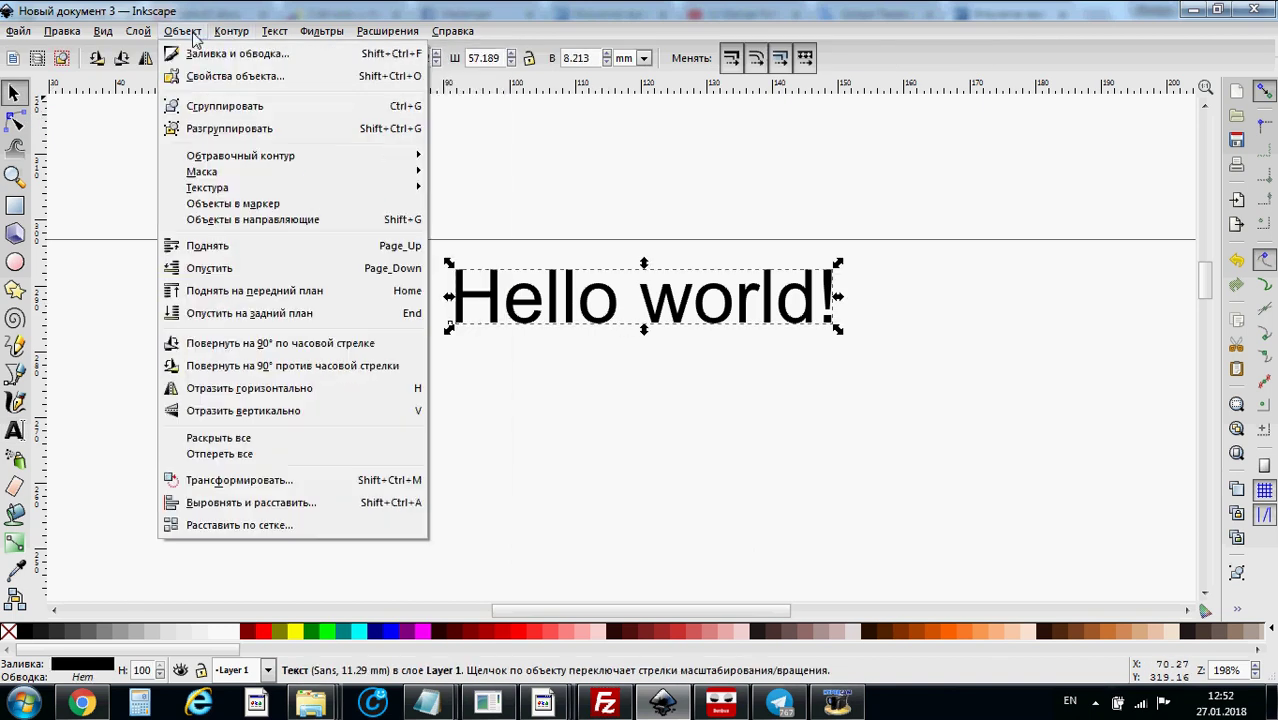
click(226, 108)
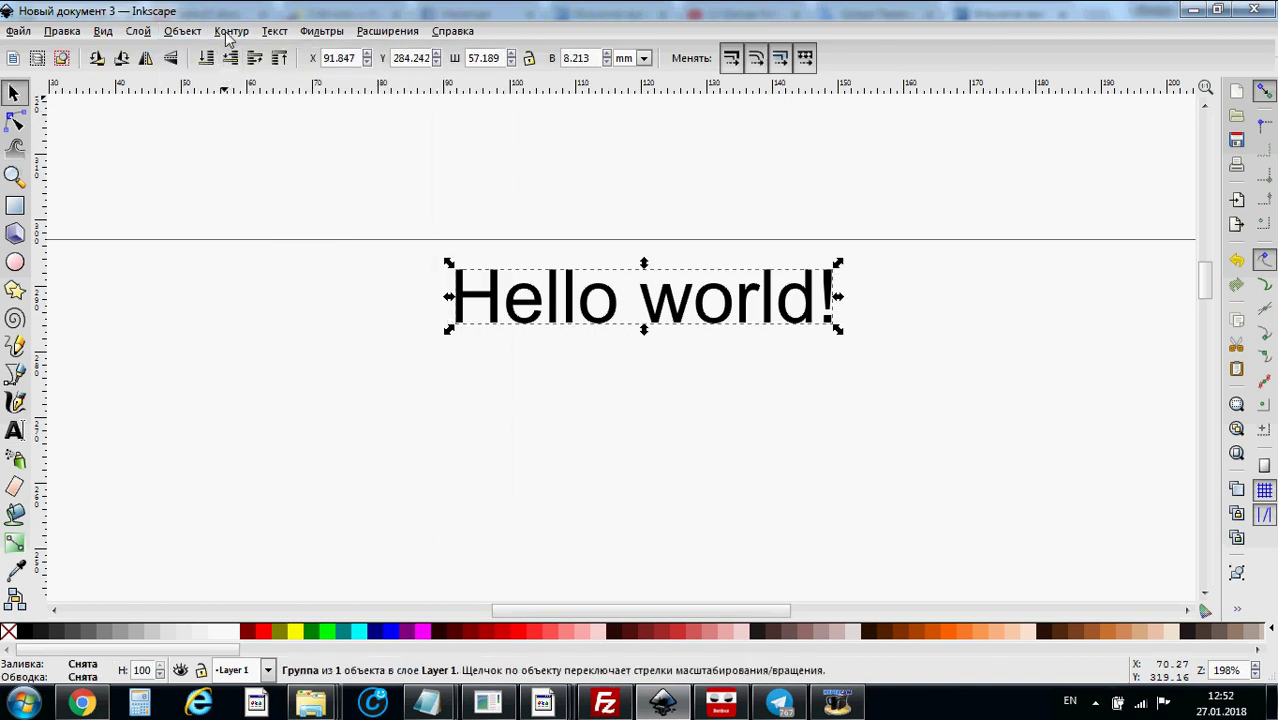
click(229, 31)
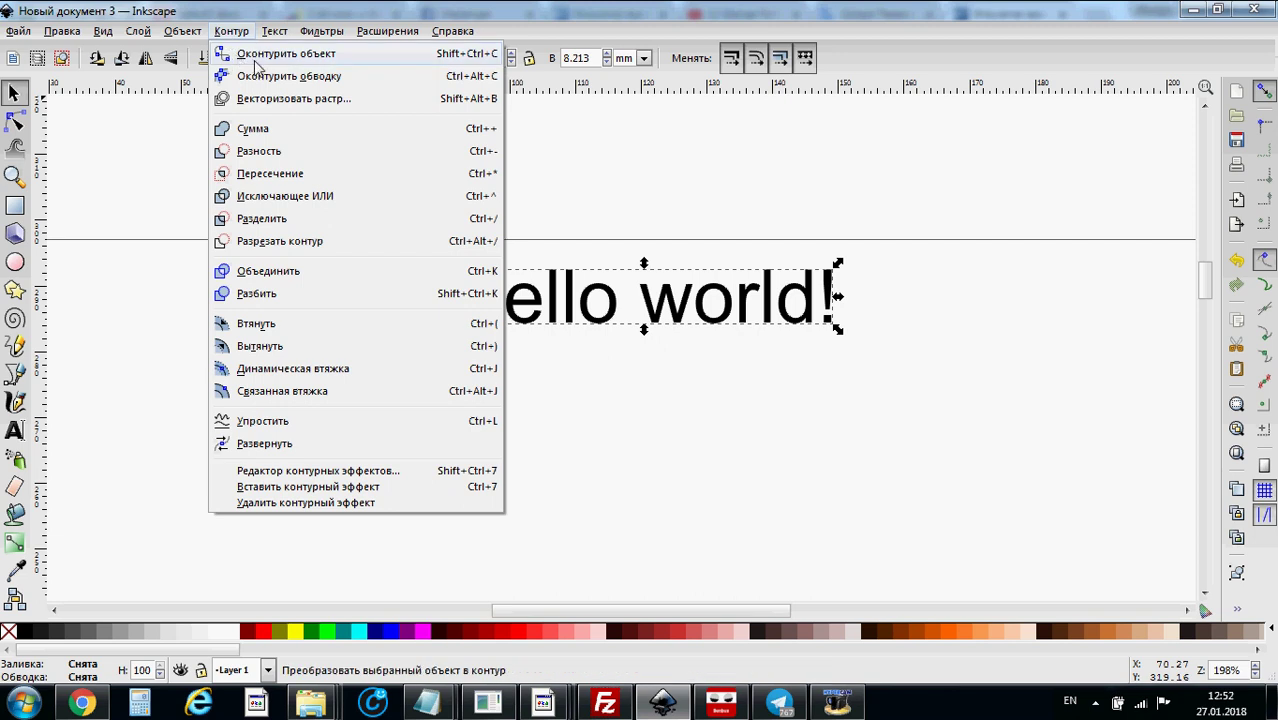
click(255, 63)
click(380, 32)
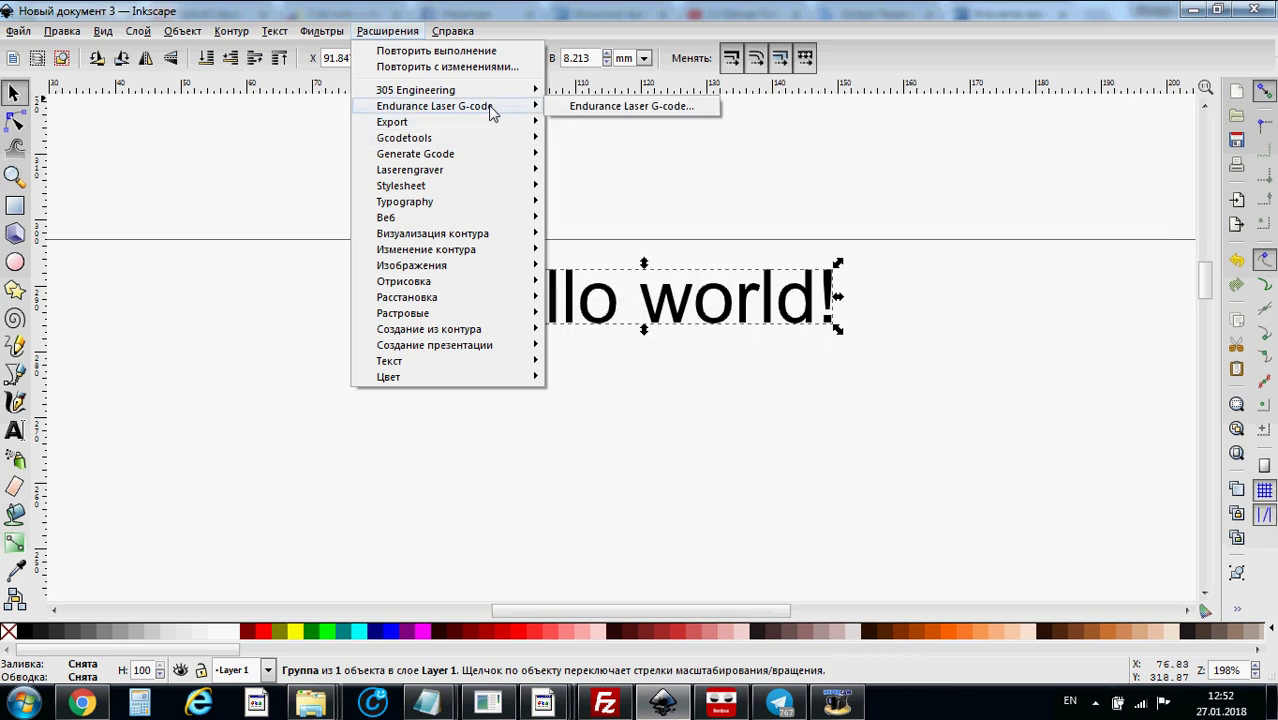
Run Endurance Laser G-code on the text with M03/M05 commands, output to output10.gcode.
click(582, 108)
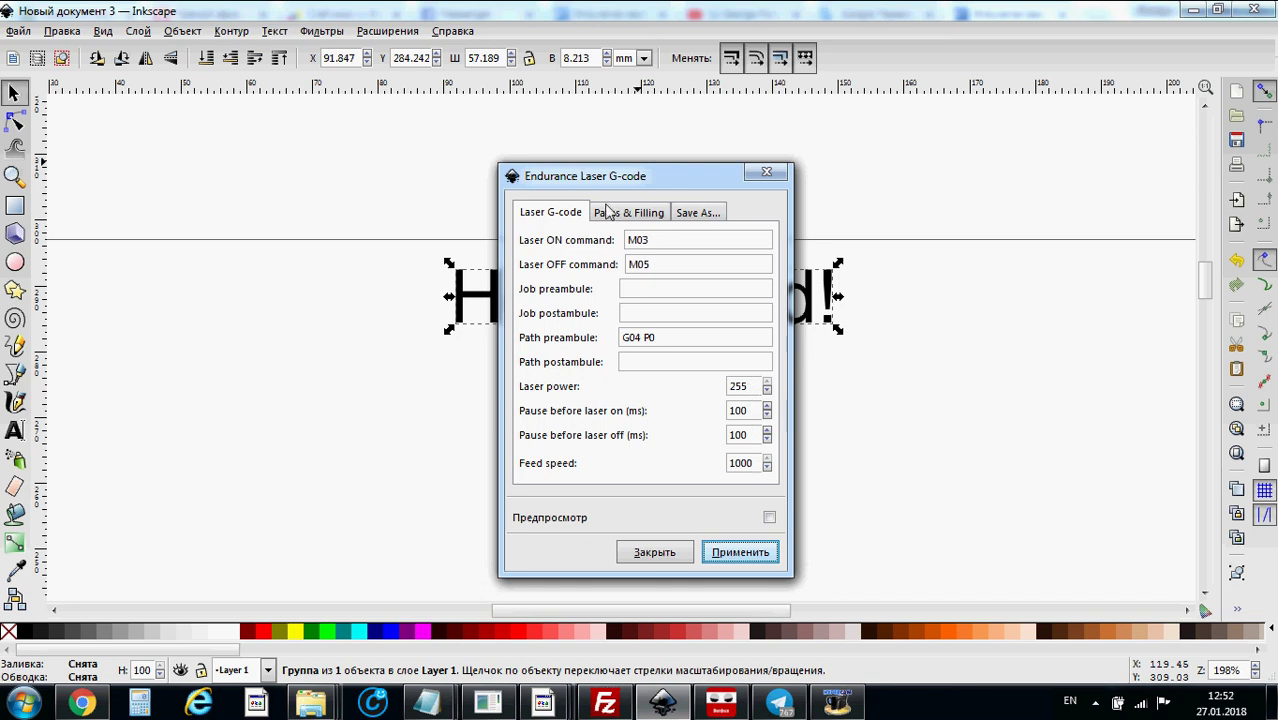
click(698, 213)
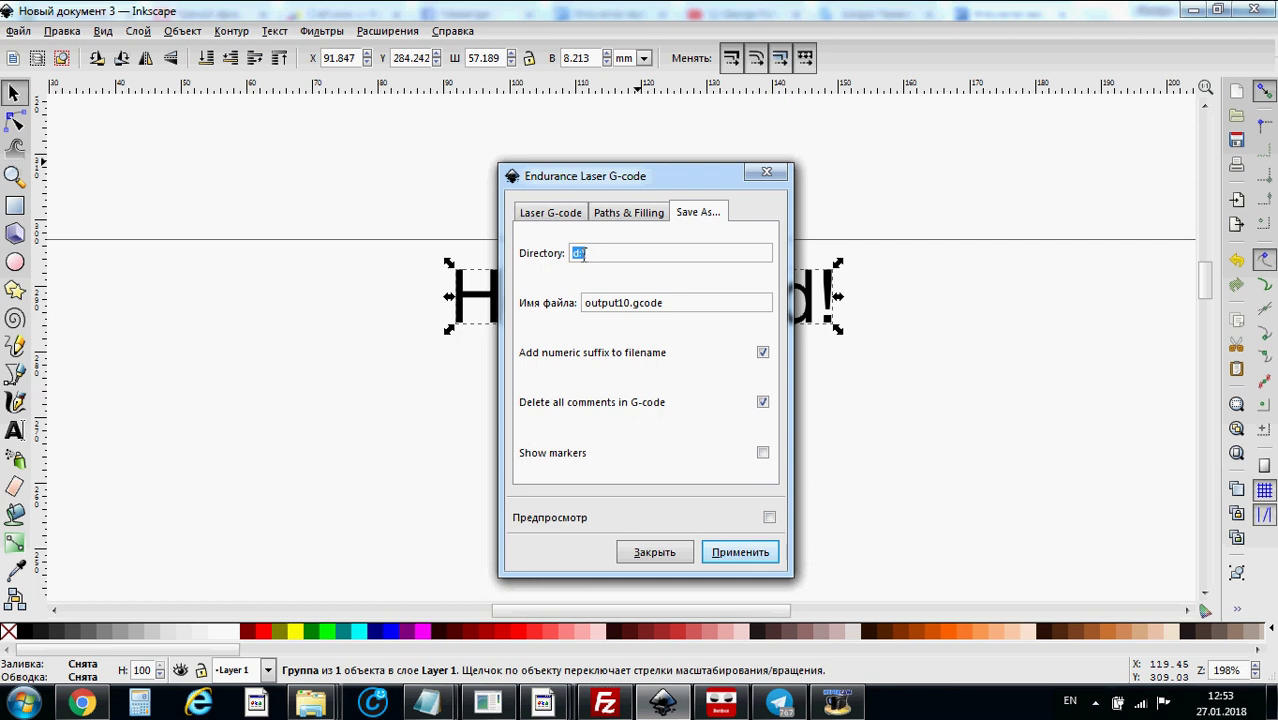
click(541, 217)
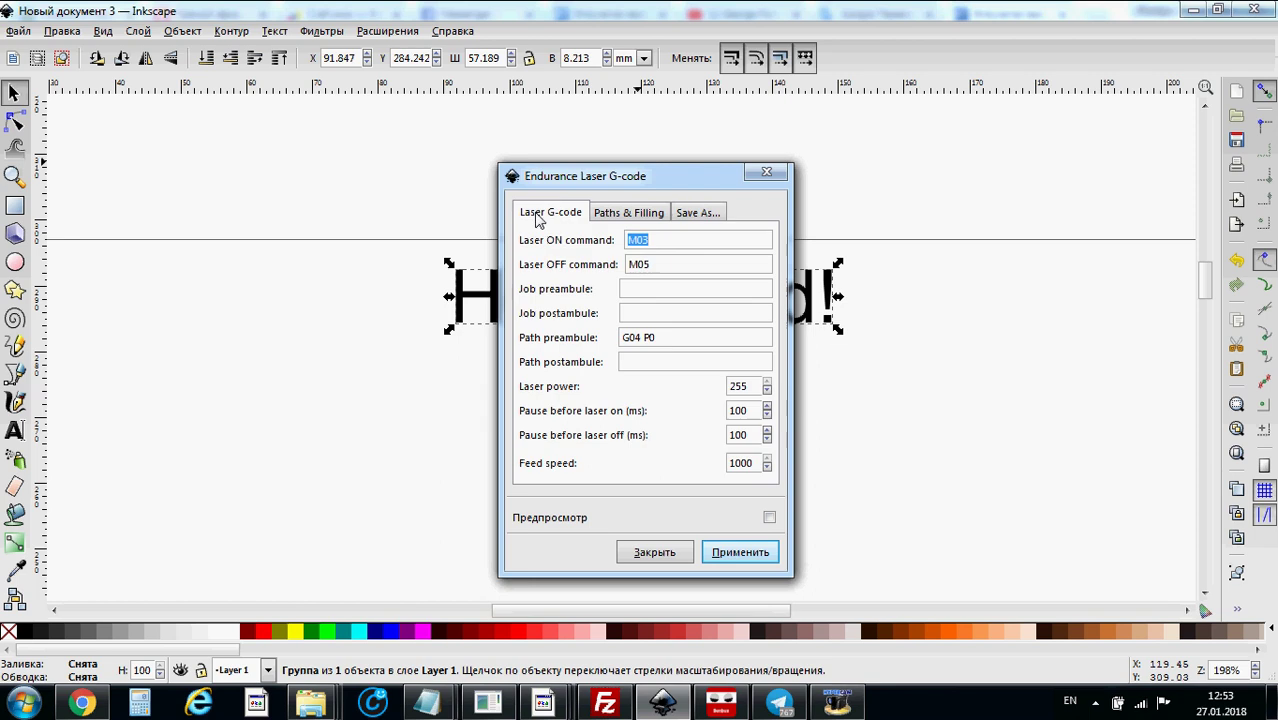
click(728, 556)
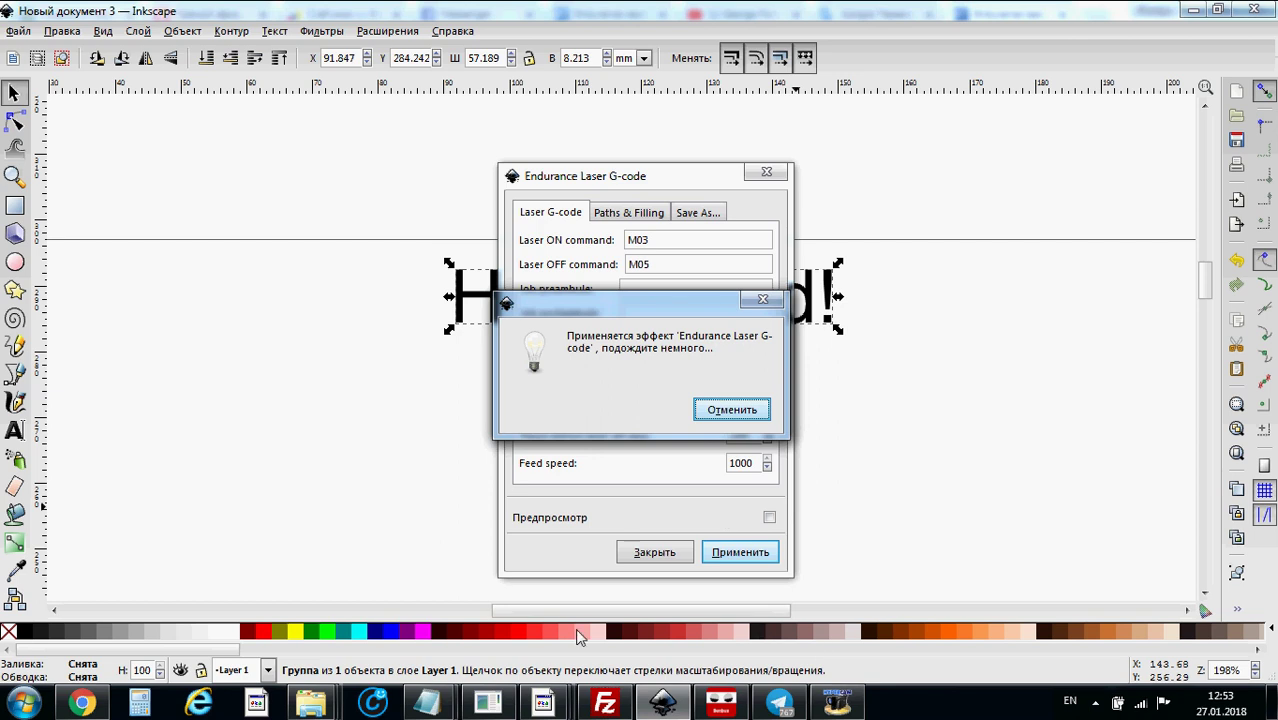
Bring up the Word document 'Как работать с gcode.docx' and scroll to its top.
mouse_move(507, 710)
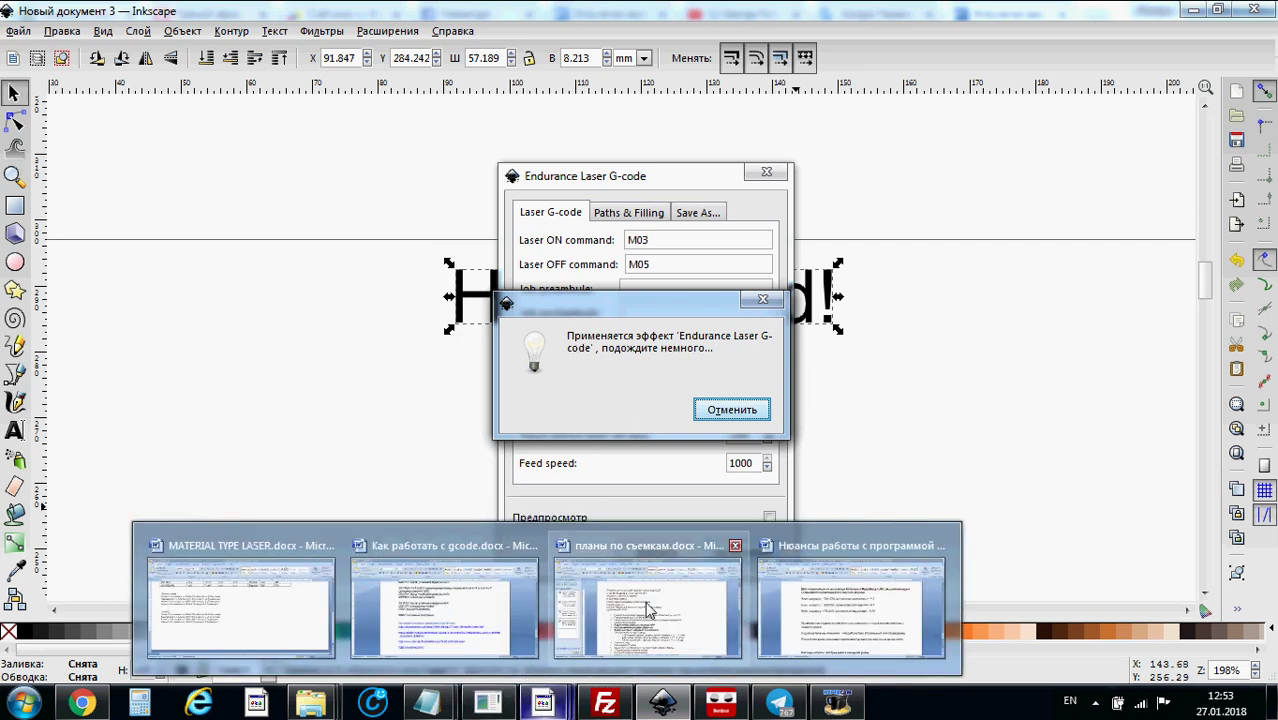
click(643, 612)
click(455, 612)
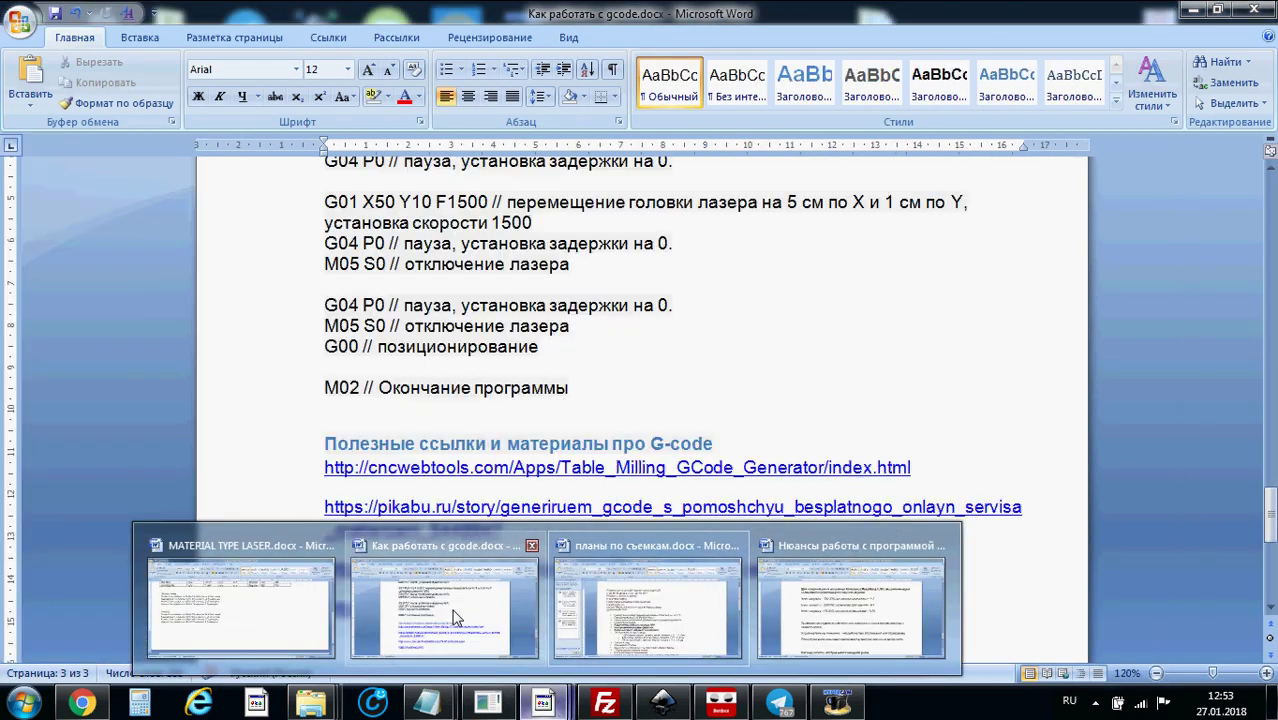
drag(1270, 495, 1272, 207)
Switch to Chrome showing the endurancelasers.com homepage.
mouse_move(83, 705)
click(125, 615)
mouse_move(1273, 120)
mouse_down()
mouse_move(1273, 158)
mouse_move(1273, 115)
mouse_up()
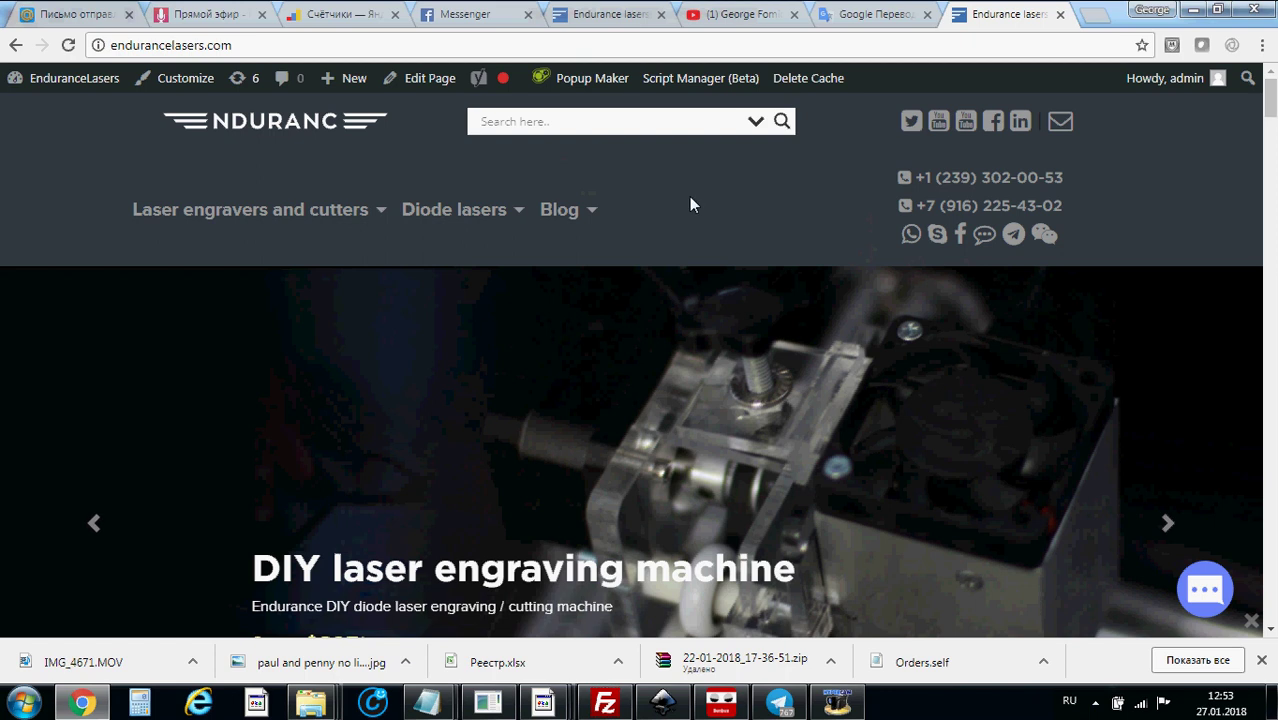
In the YouTube tab, shorten the address to open the Endurance channel's home page.
mouse_move(1270, 100)
mouse_down()
mouse_move(1270, 155)
mouse_move(1270, 100)
mouse_up()
click(740, 14)
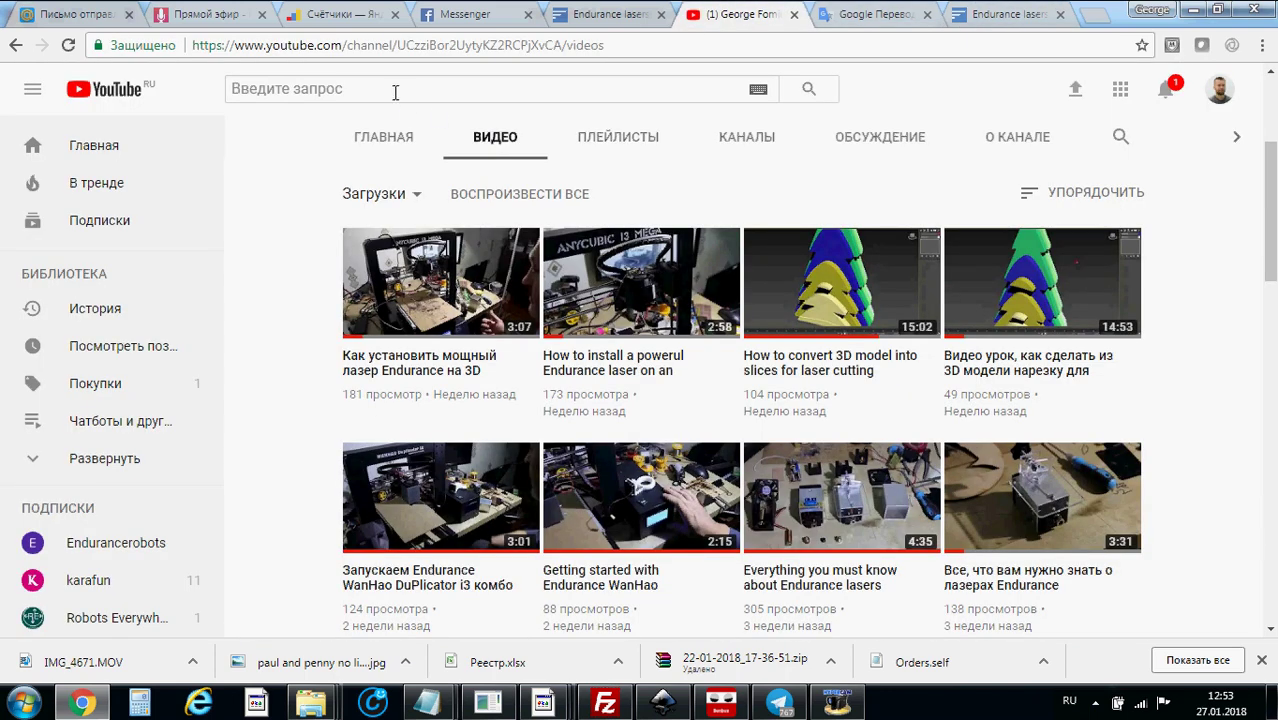
click(366, 45)
drag(348, 45, 756, 69)
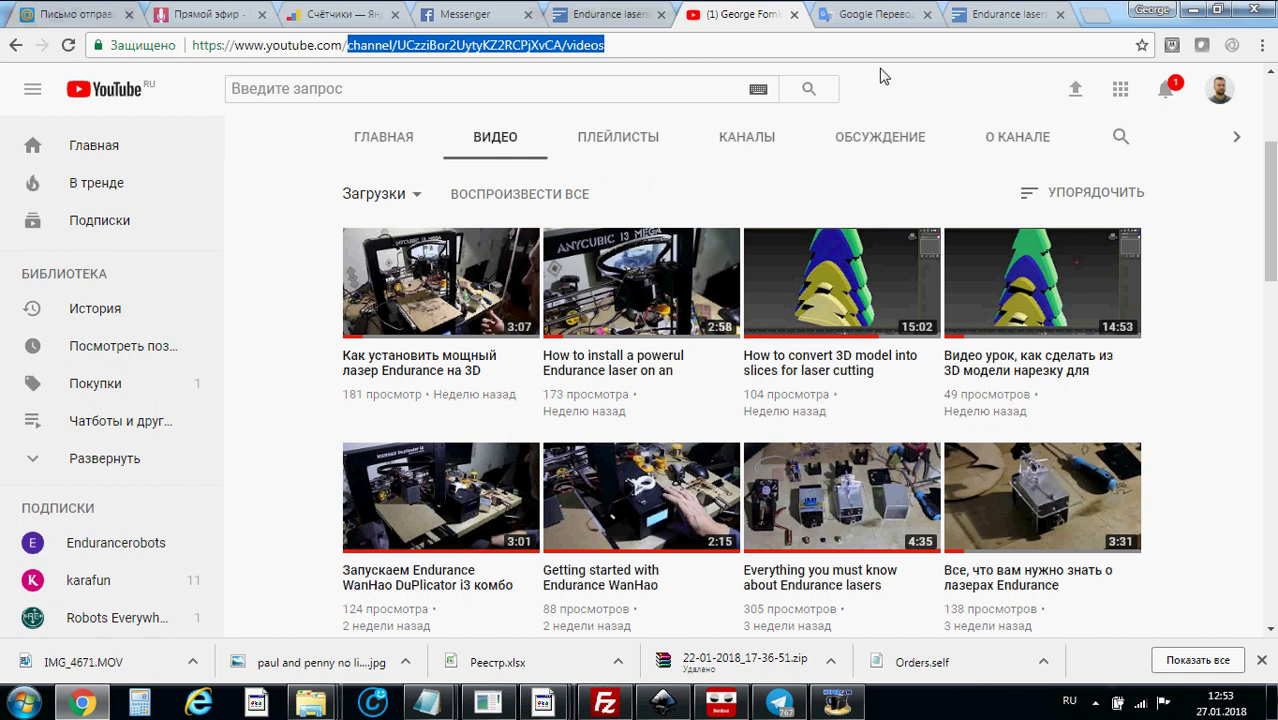
key(BackSpace)
key(Down)
key(Return)
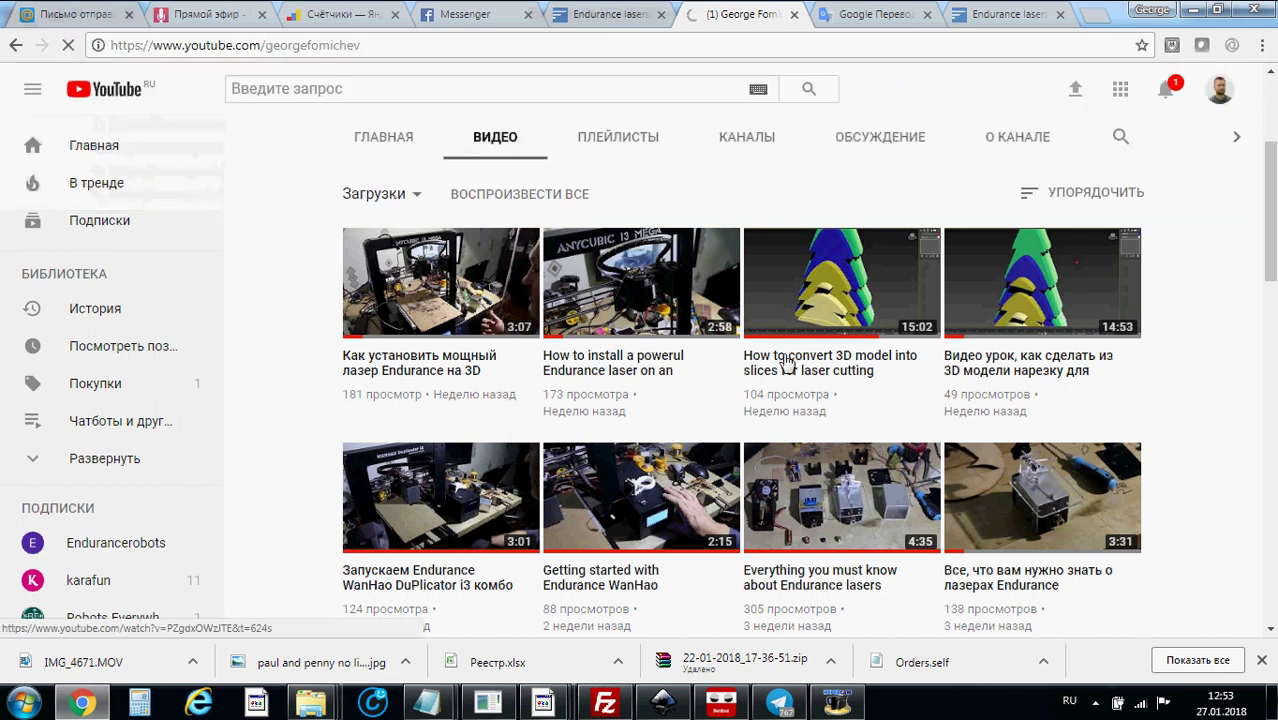
mouse_move(647, 707)
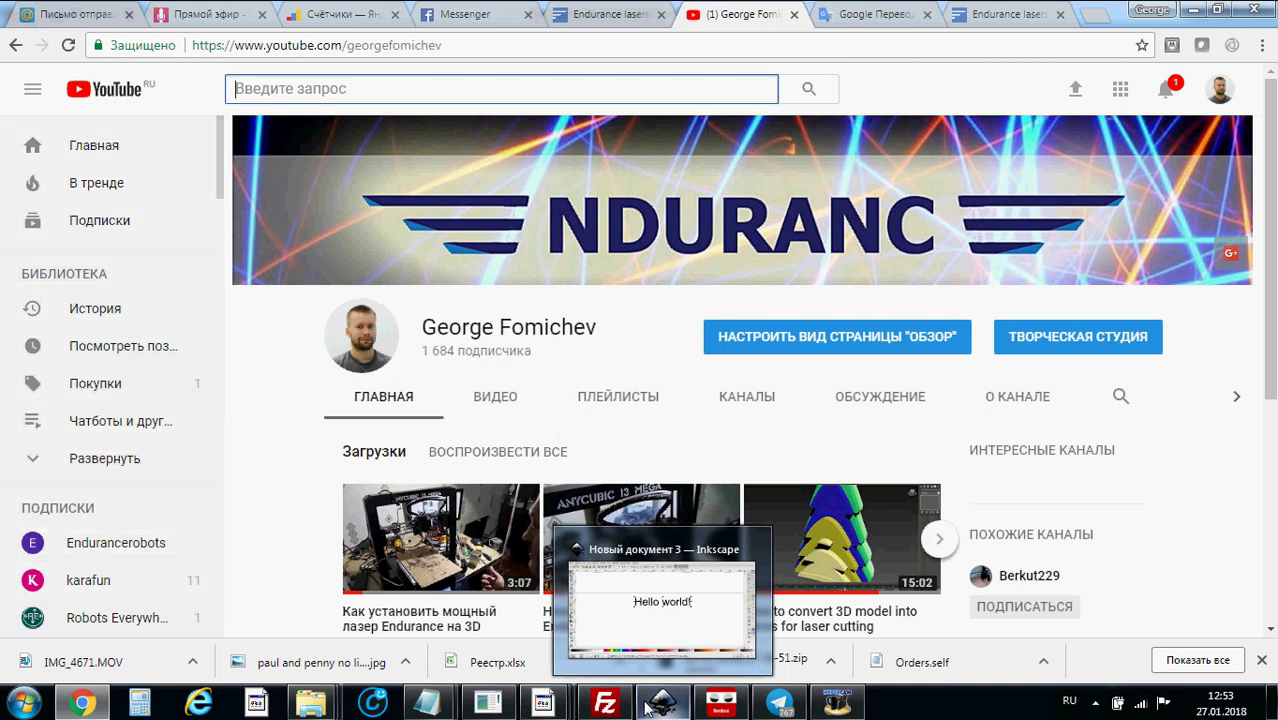
Rerun the Endurance Laser G-code generation on the text in Inkscape.
click(647, 707)
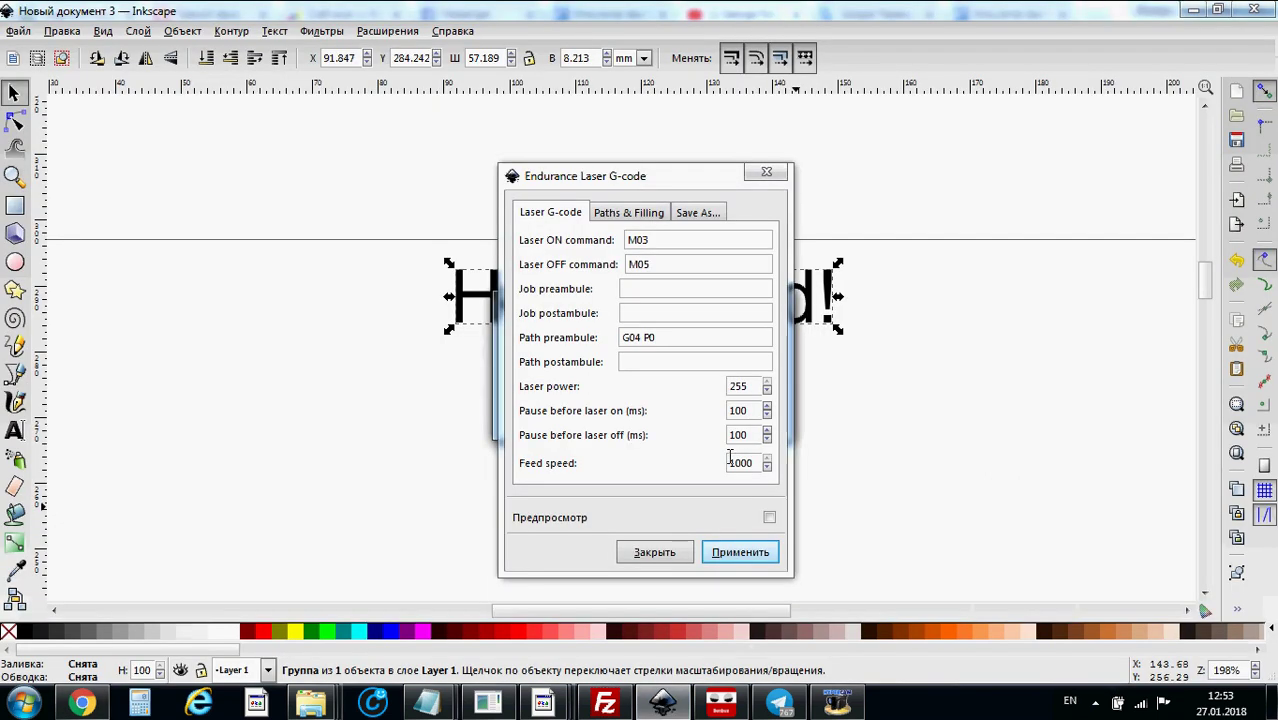
click(727, 566)
Scroll down to the footer links on the Endurance Lasers site tab in Chrome.
mouse_move(80, 703)
click(88, 622)
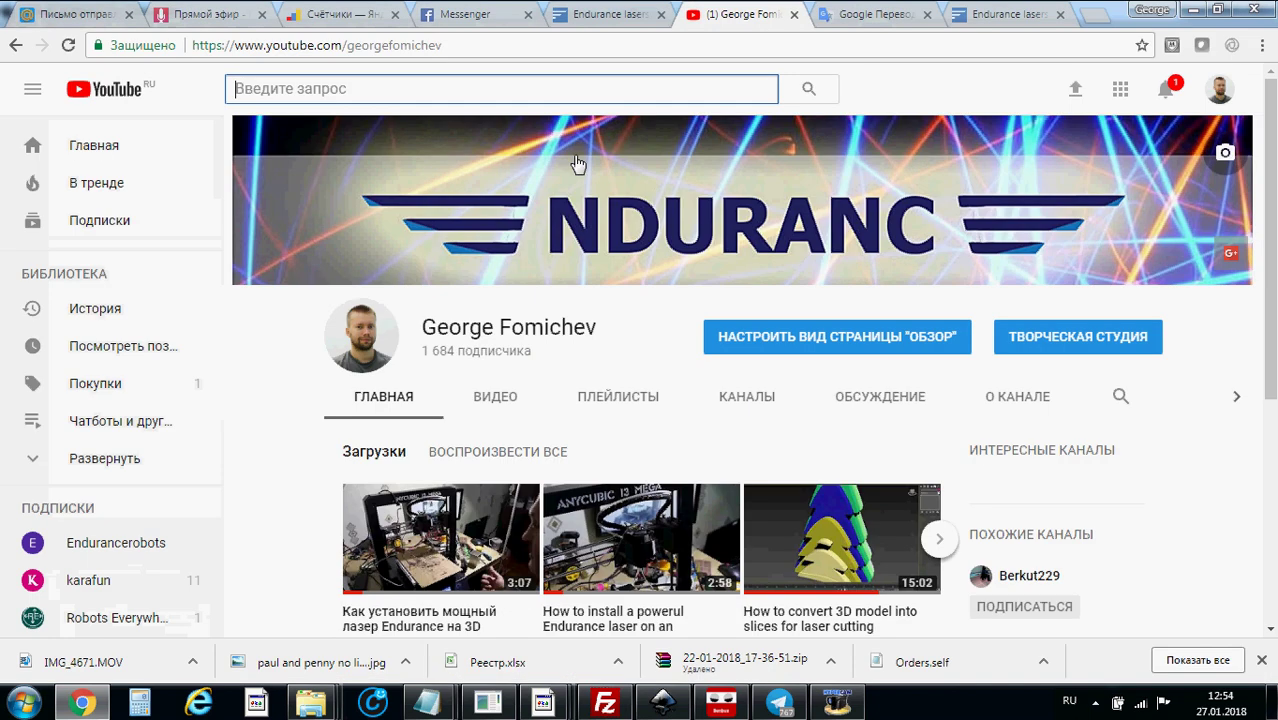
click(985, 14)
drag(1270, 105, 1270, 545)
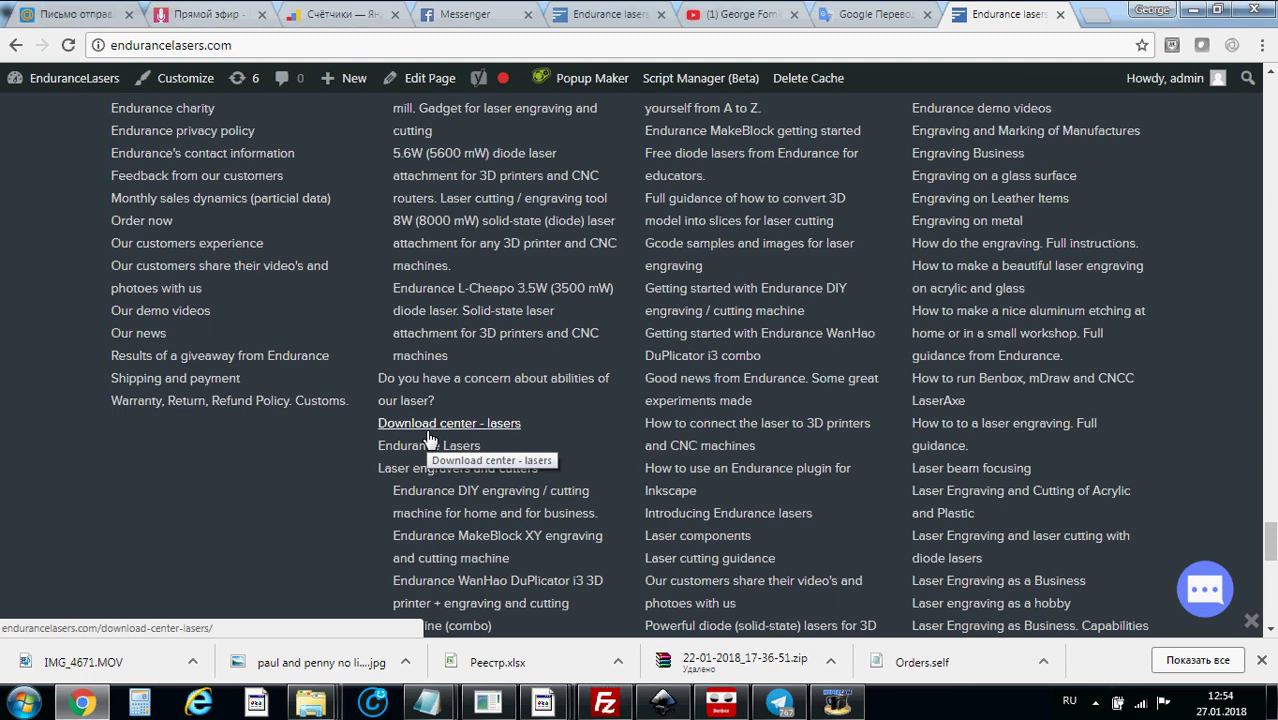
In Inkscape, drag the red laser toolpath below the black 'Hello world!' text.
mouse_move(662, 702)
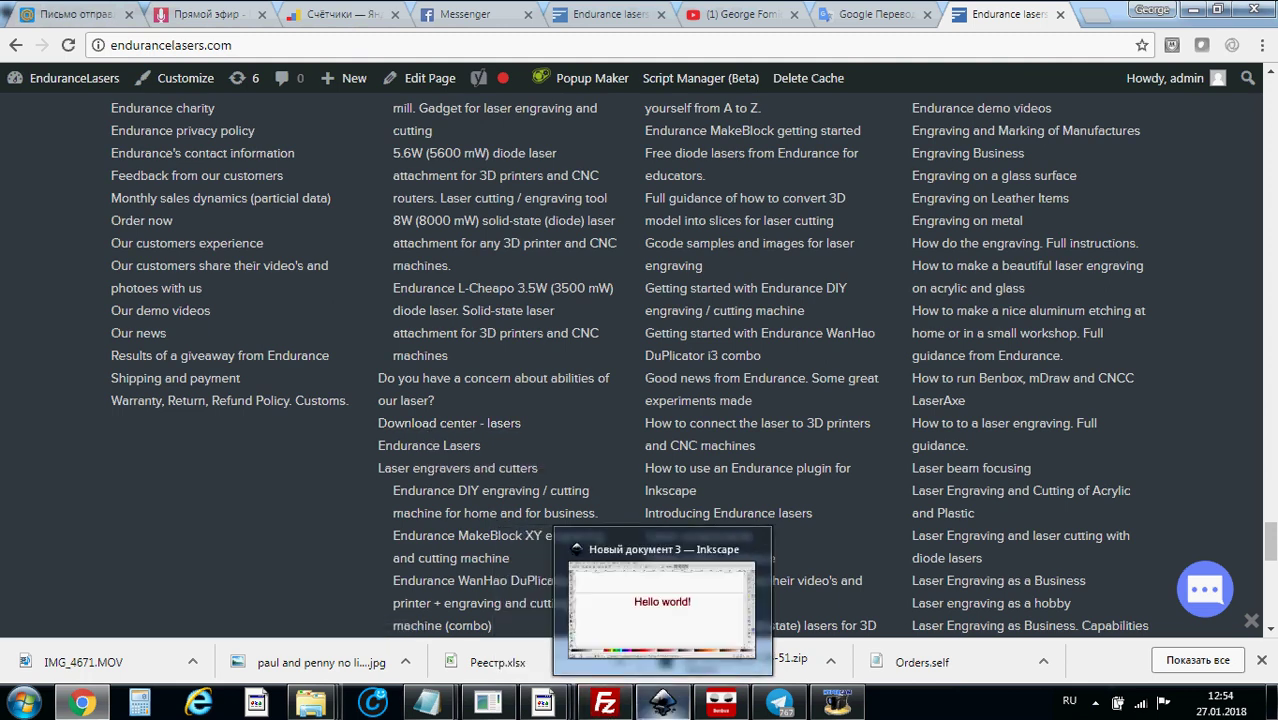
click(662, 600)
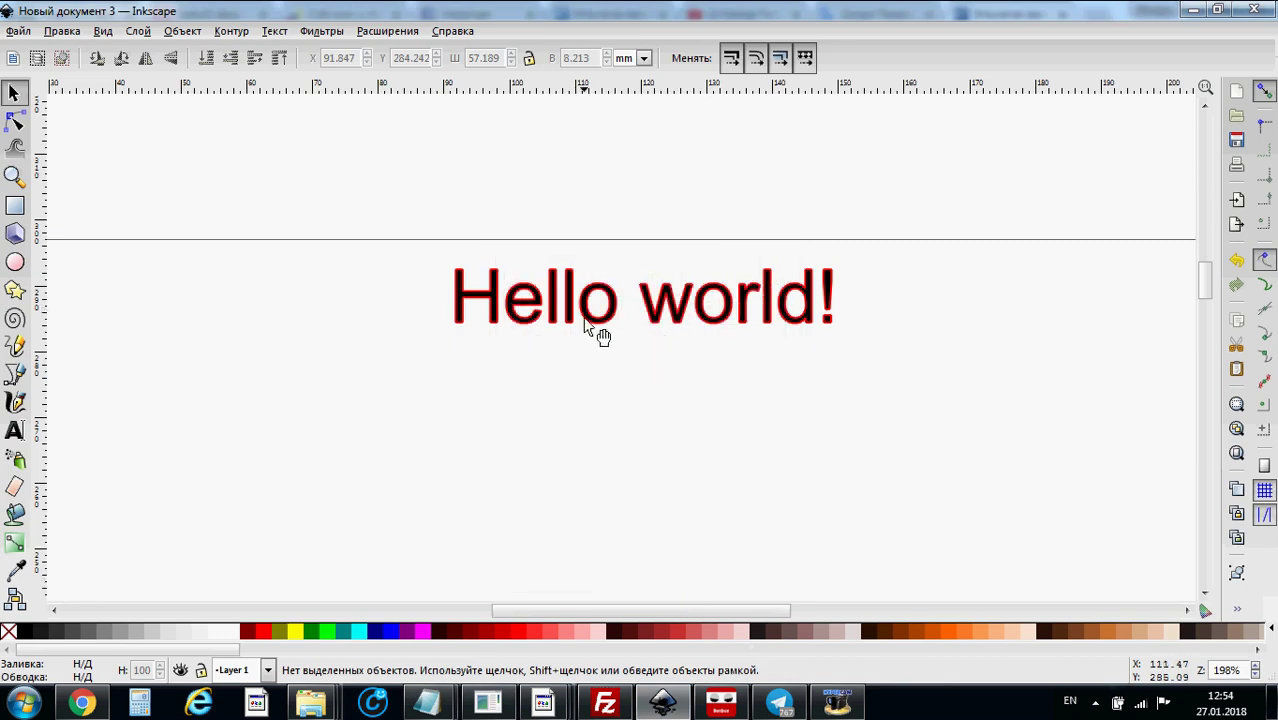
drag(586, 320, 593, 434)
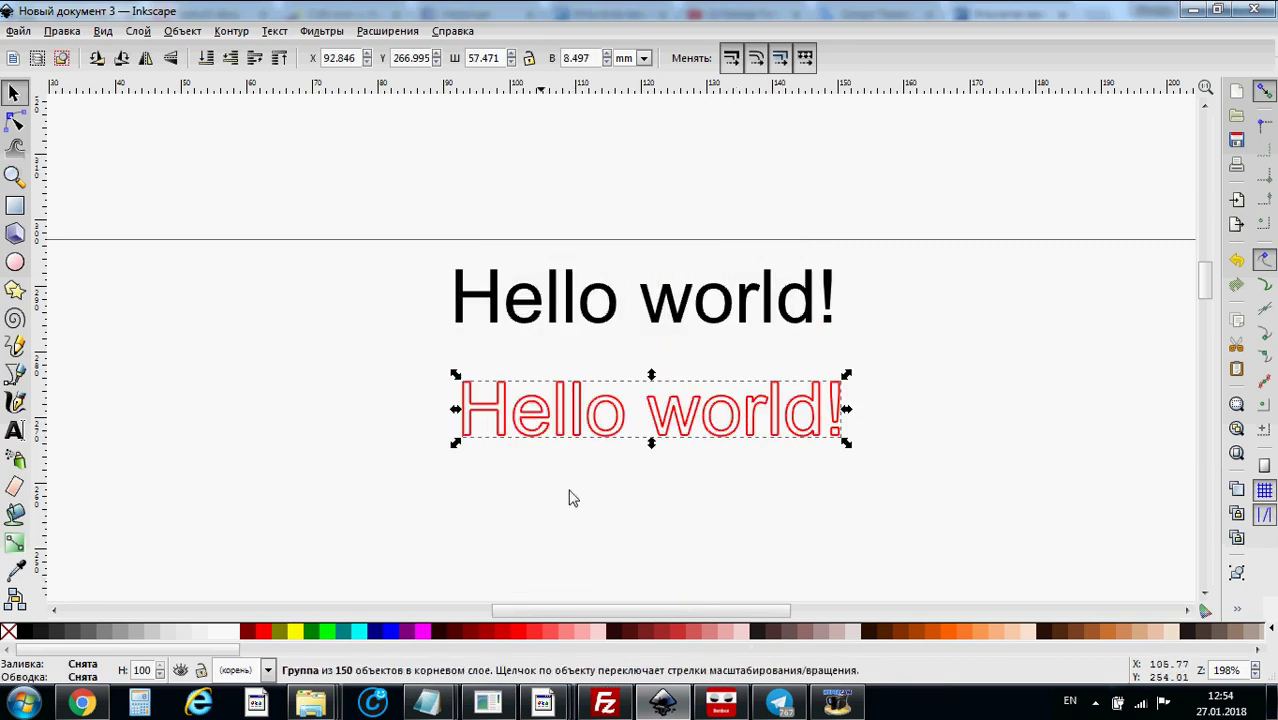
Refresh the D: drive listing in Explorer to reveal output10_0005.gcode, then return to Inkscape.
mouse_move(312, 703)
click(680, 580)
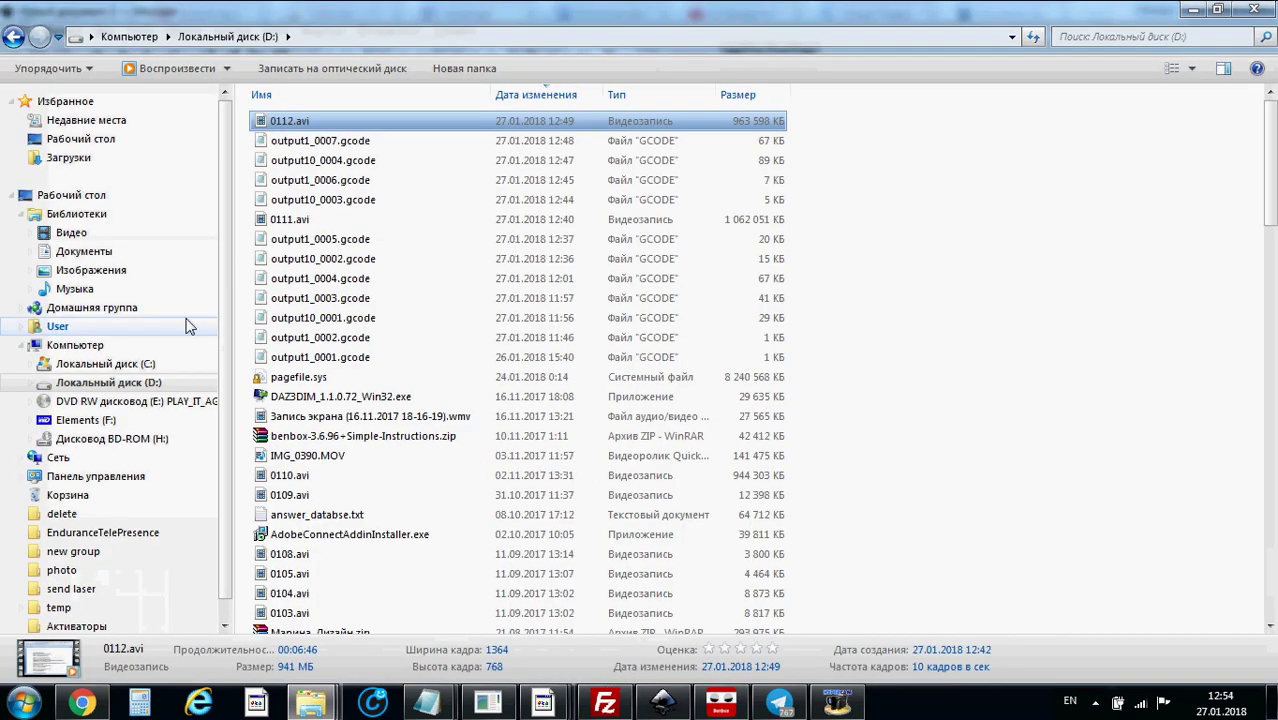
click(92, 365)
click(97, 386)
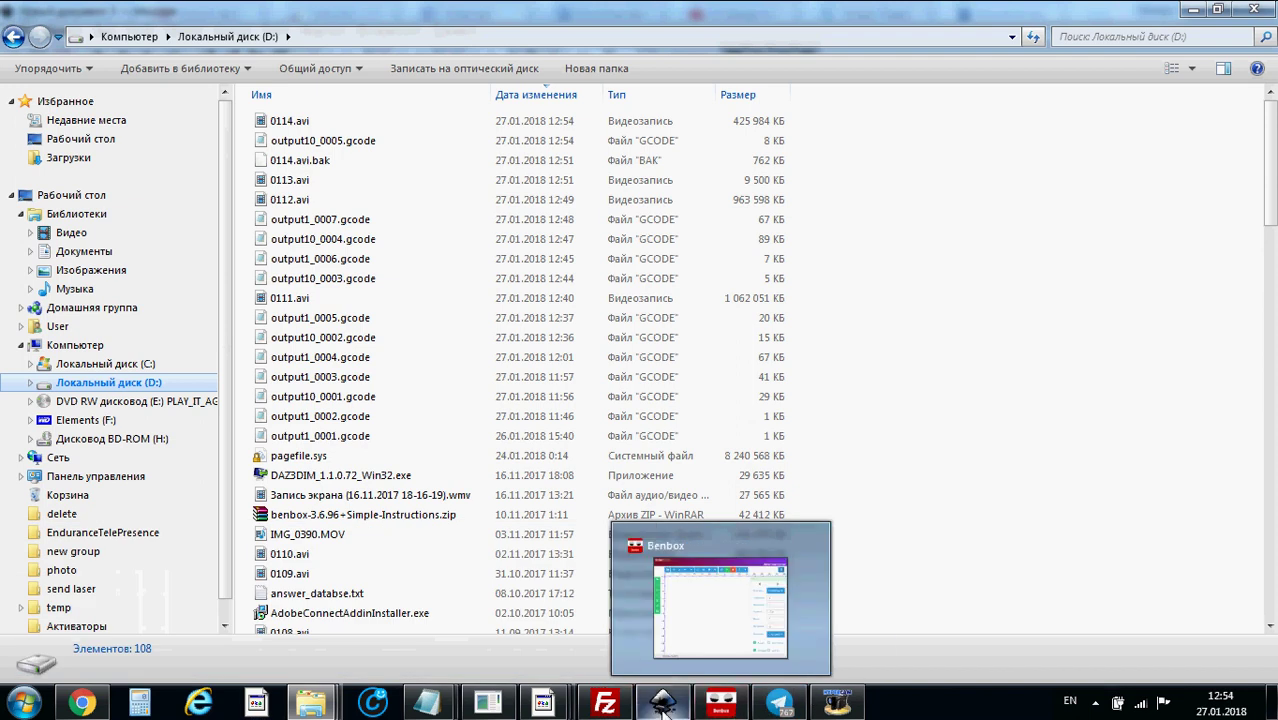
click(684, 596)
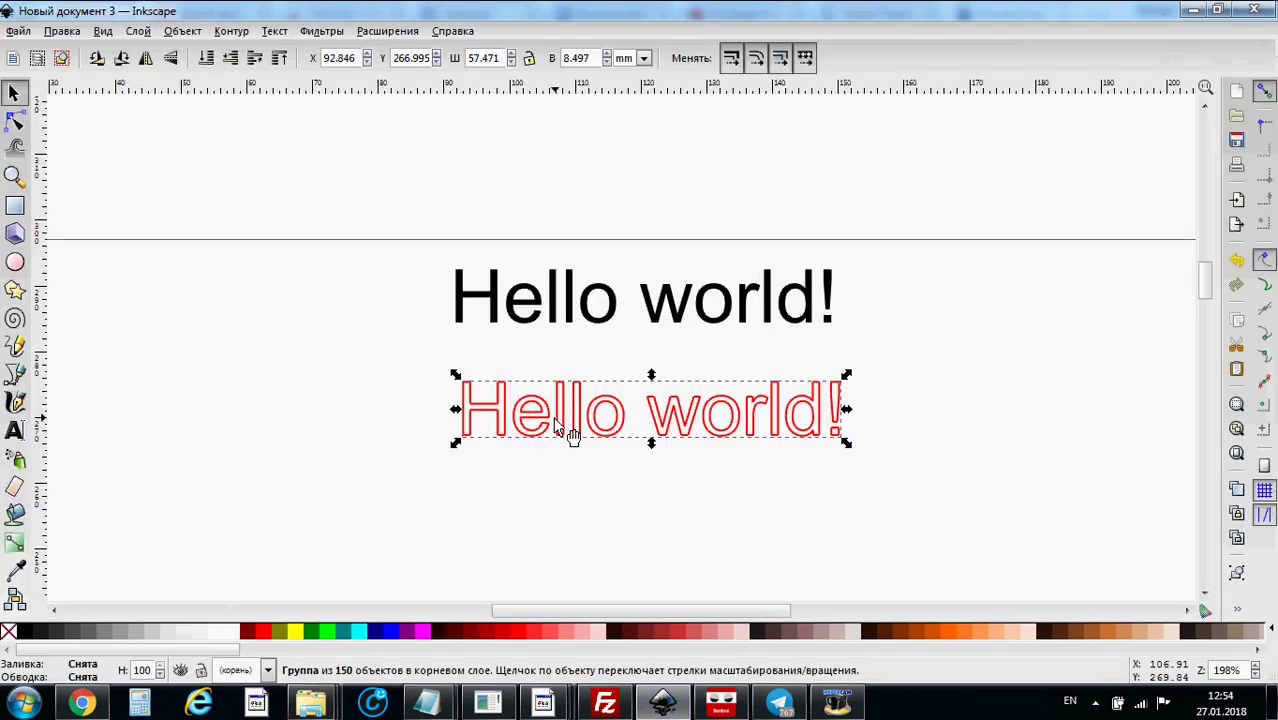
Delete the red toolpath copy, then group the black 'Hello world!' text and convert it to a path.
key(Delete)
drag(394, 388, 852, 257)
click(182, 31)
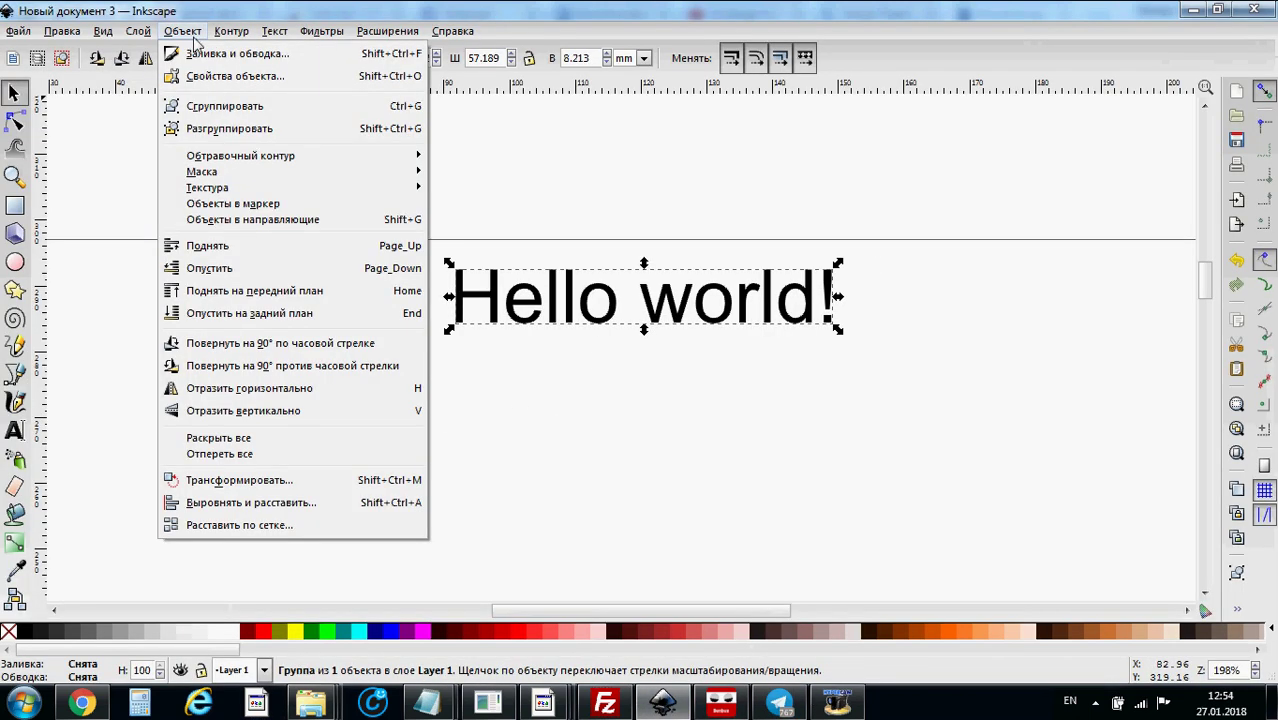
click(203, 112)
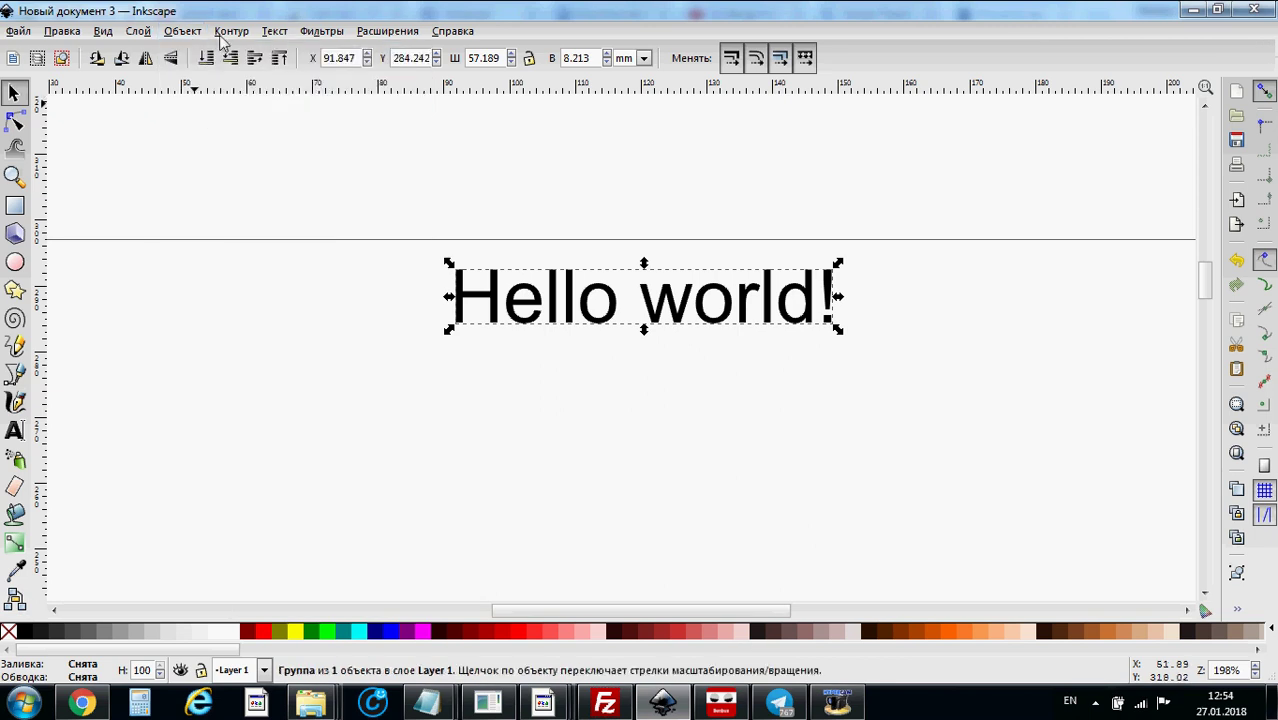
click(231, 31)
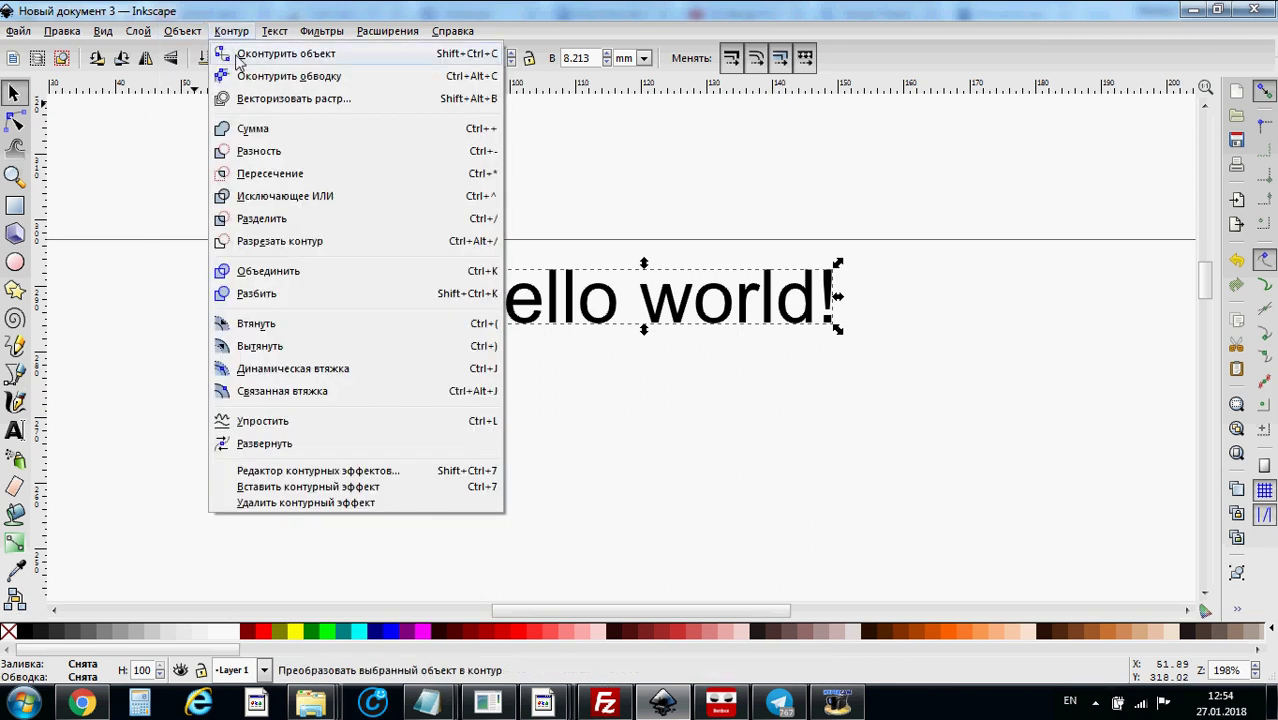
click(239, 56)
Launch the J Tech Photonics Laser Tool from the Generate Gcode extensions.
click(383, 32)
mouse_move(388, 130)
mouse_move(400, 154)
click(588, 156)
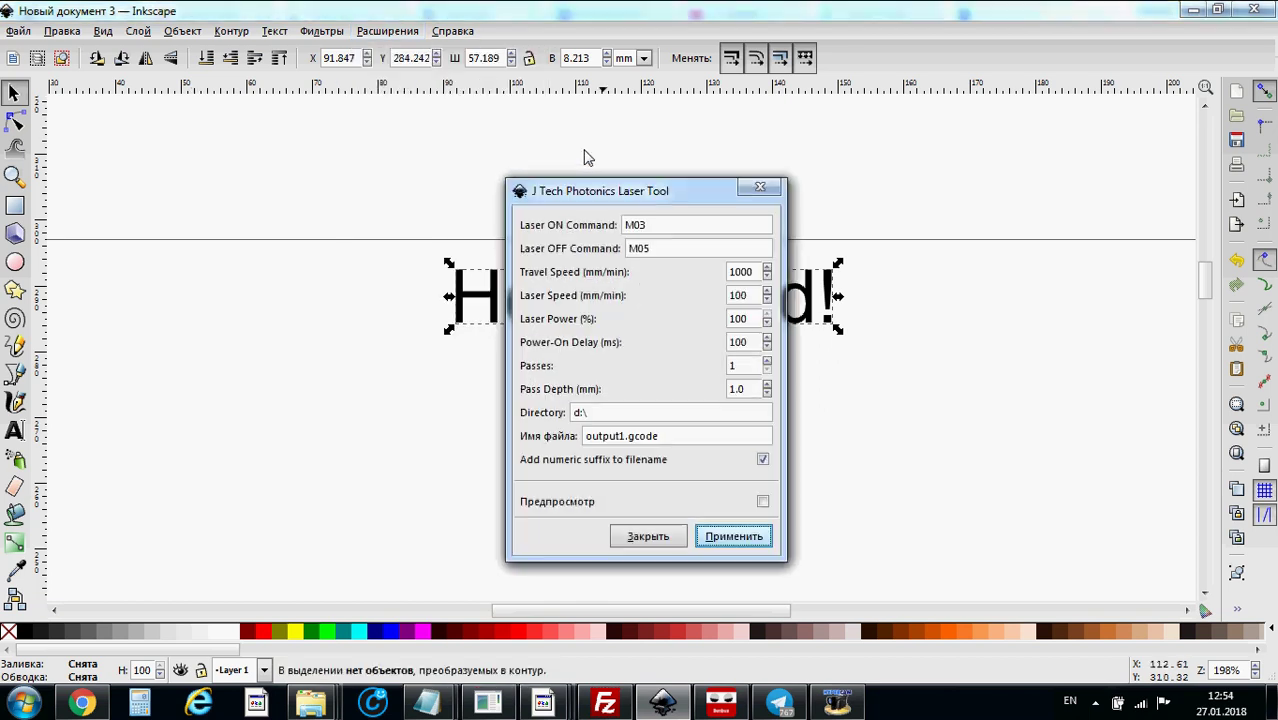
Generate the J Tech laser G-code, then move the toolpath group below the Hello world! text.
click(724, 545)
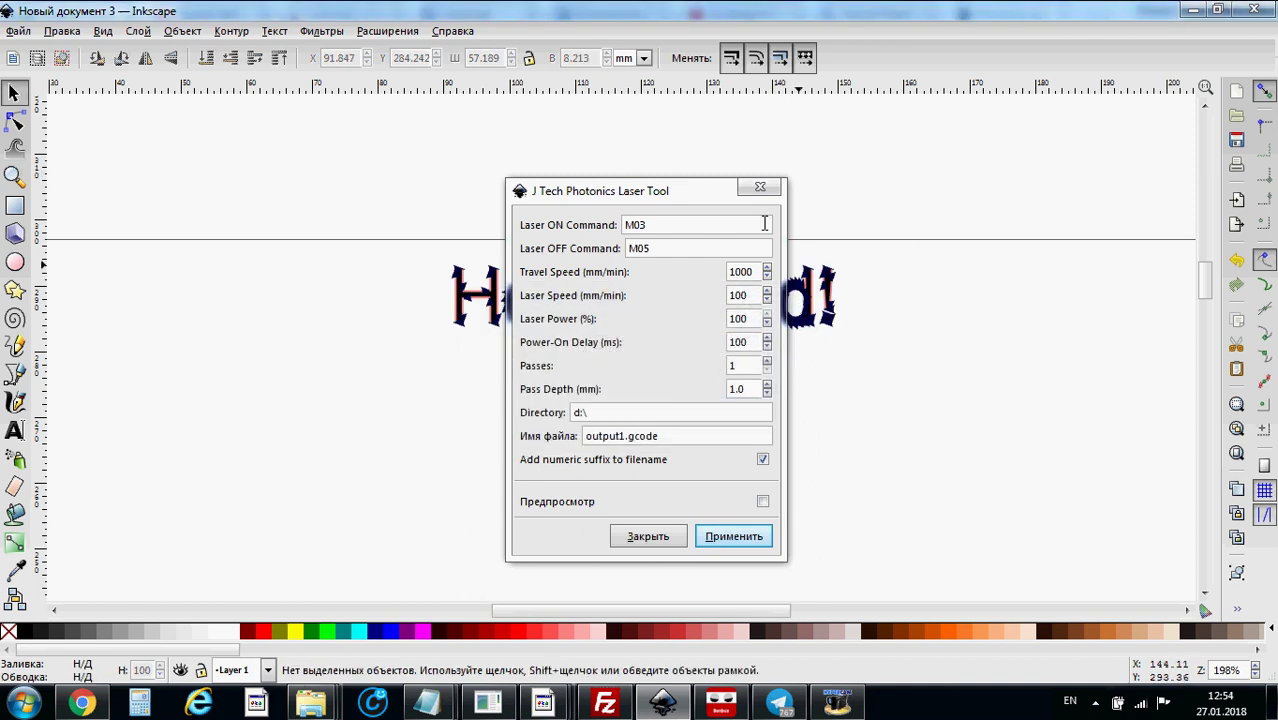
click(760, 190)
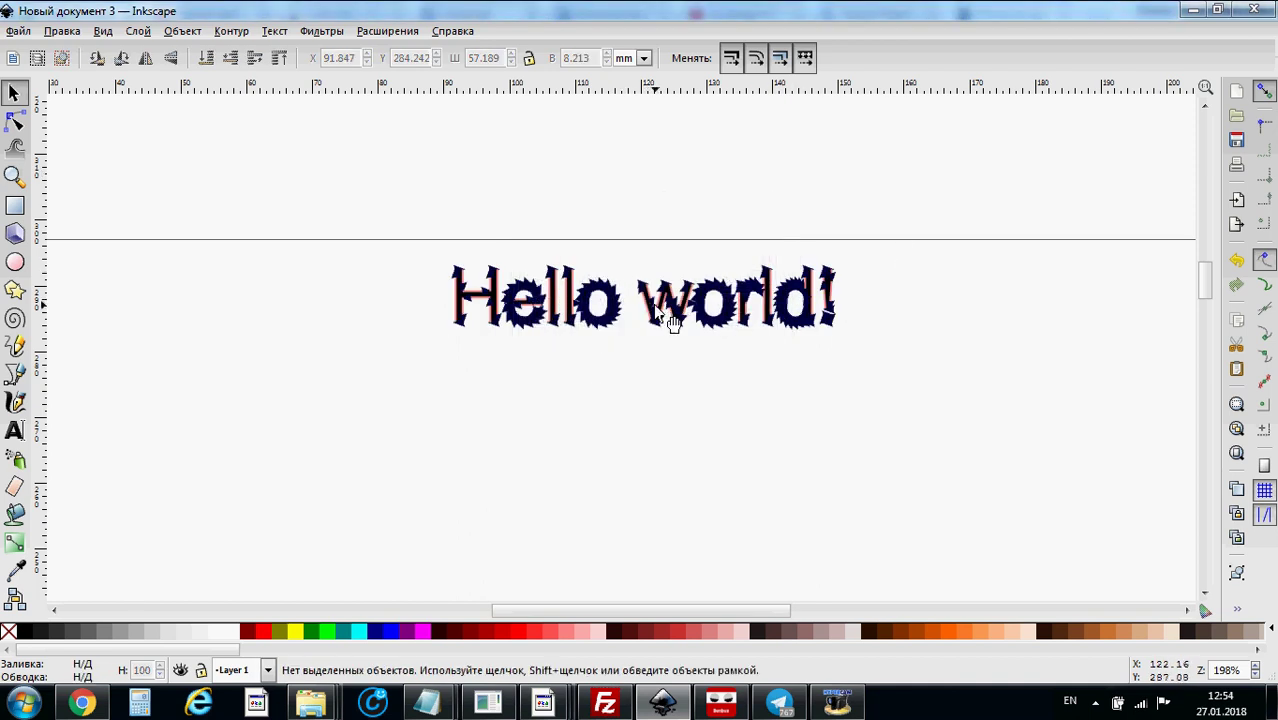
drag(615, 283, 620, 380)
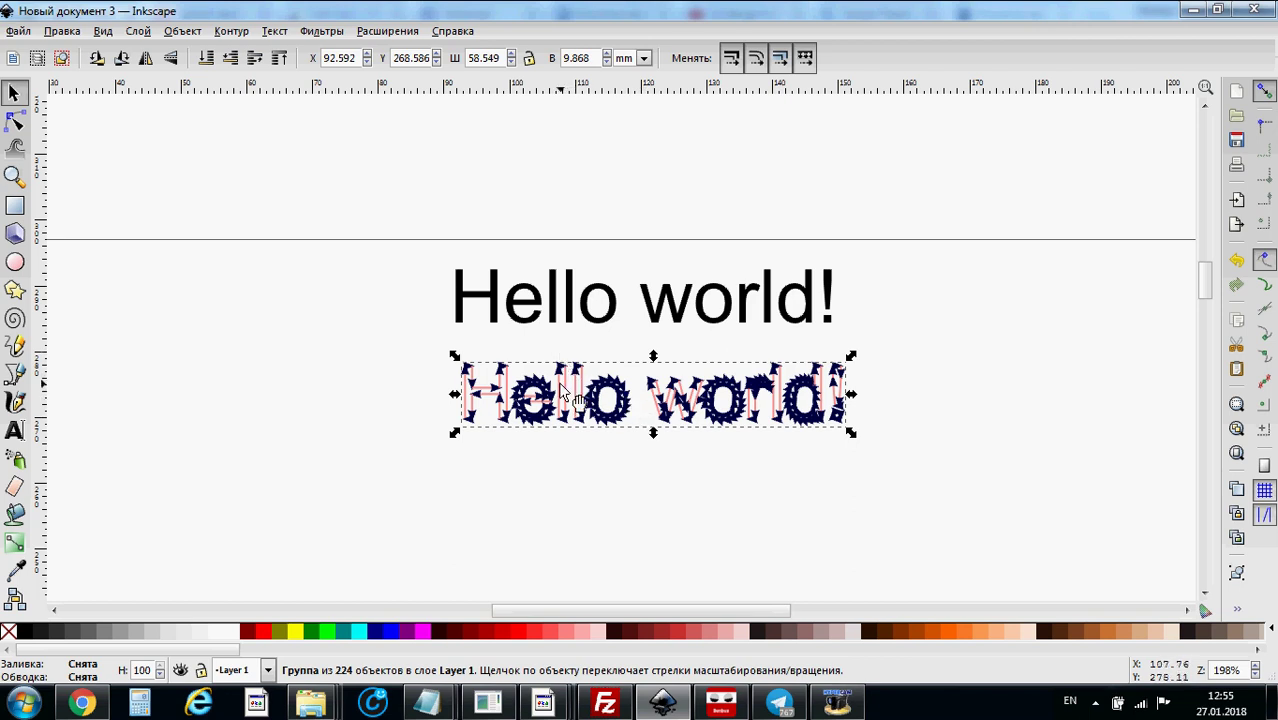
Refresh drive D: to confirm output1_0008.gcode (10 KB) was written, then return to Inkscape.
mouse_move(311, 703)
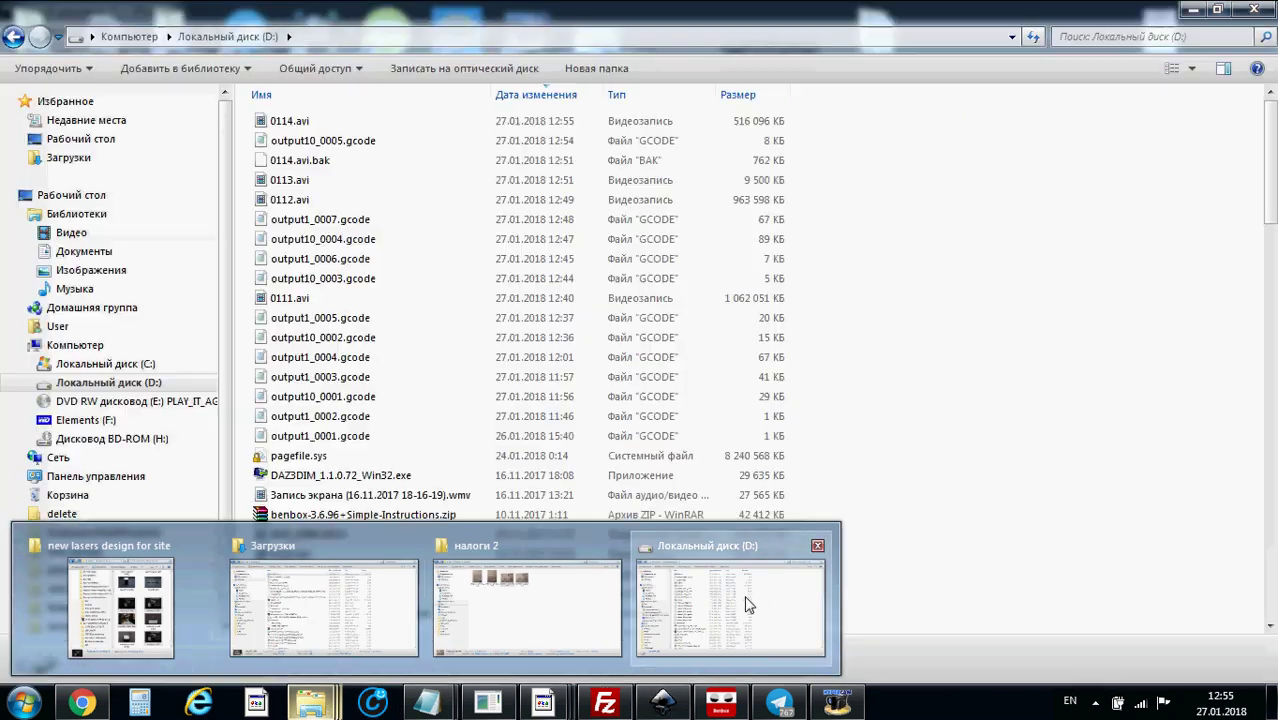
click(748, 604)
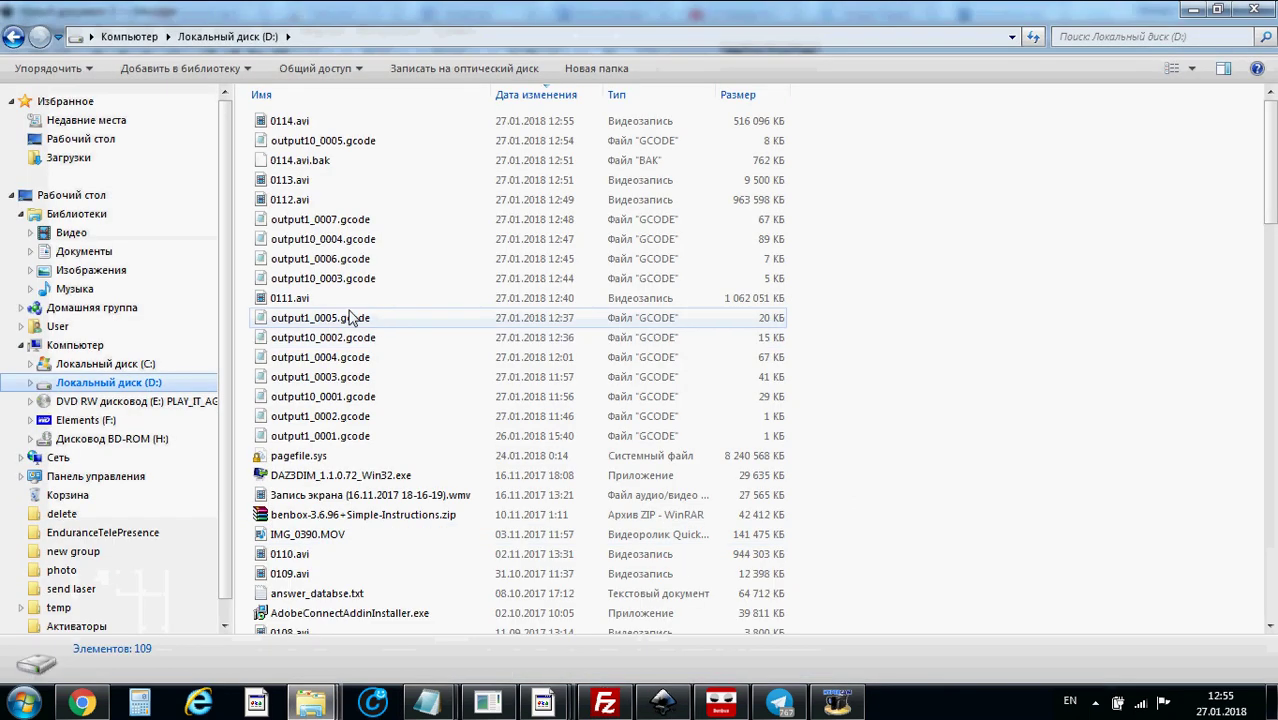
click(108, 383)
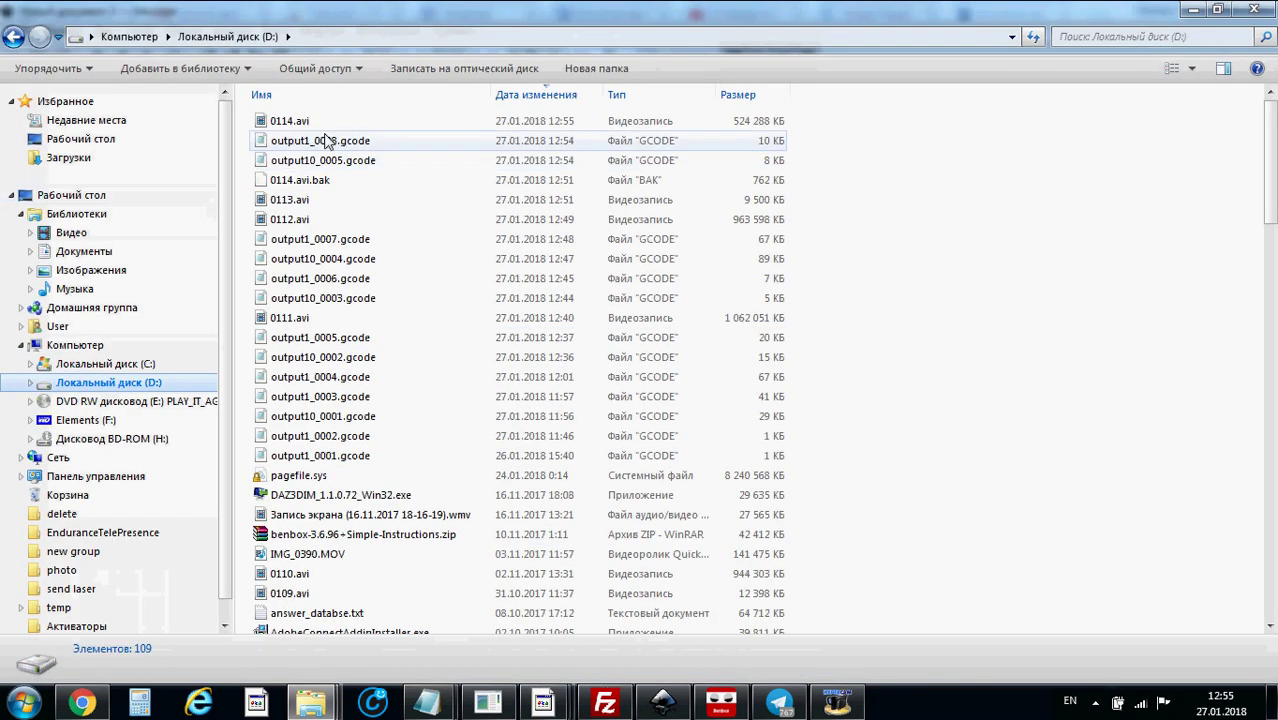
mouse_move(722, 703)
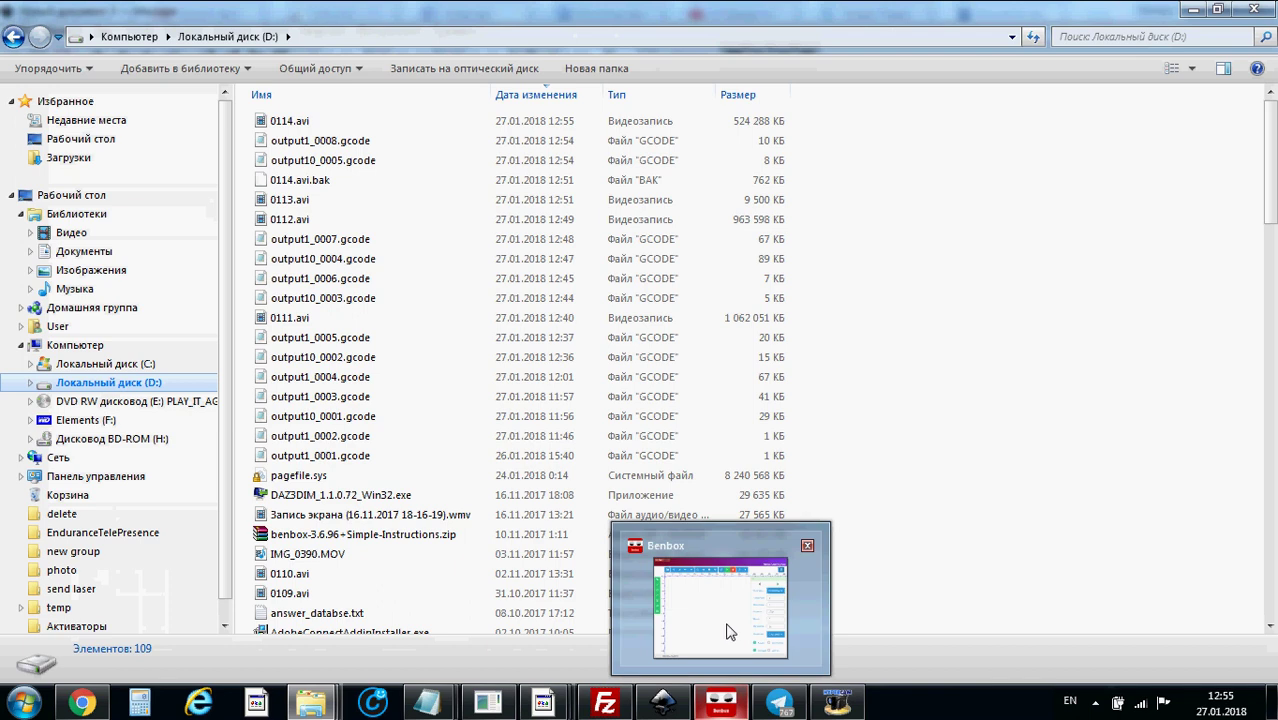
mouse_move(663, 702)
click(645, 603)
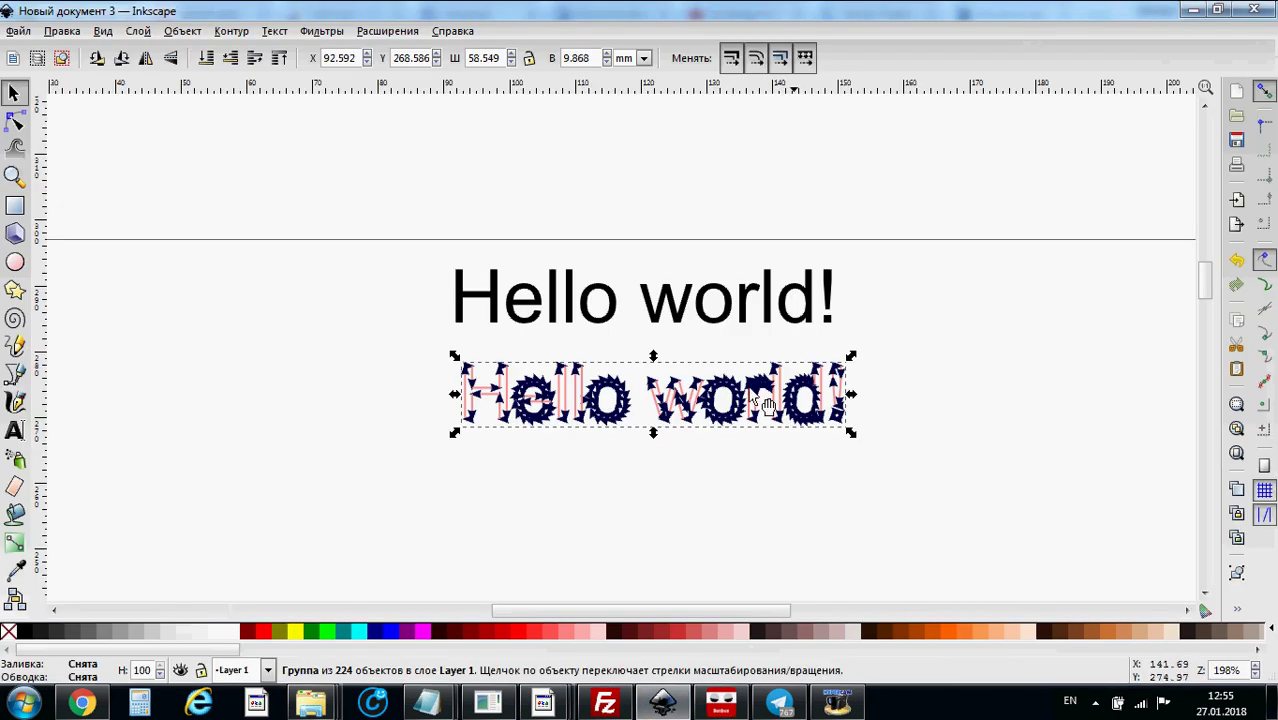
Delete the generated toolpath group and the Hello world! text.
drag(940, 475, 340, 345)
key(Delete)
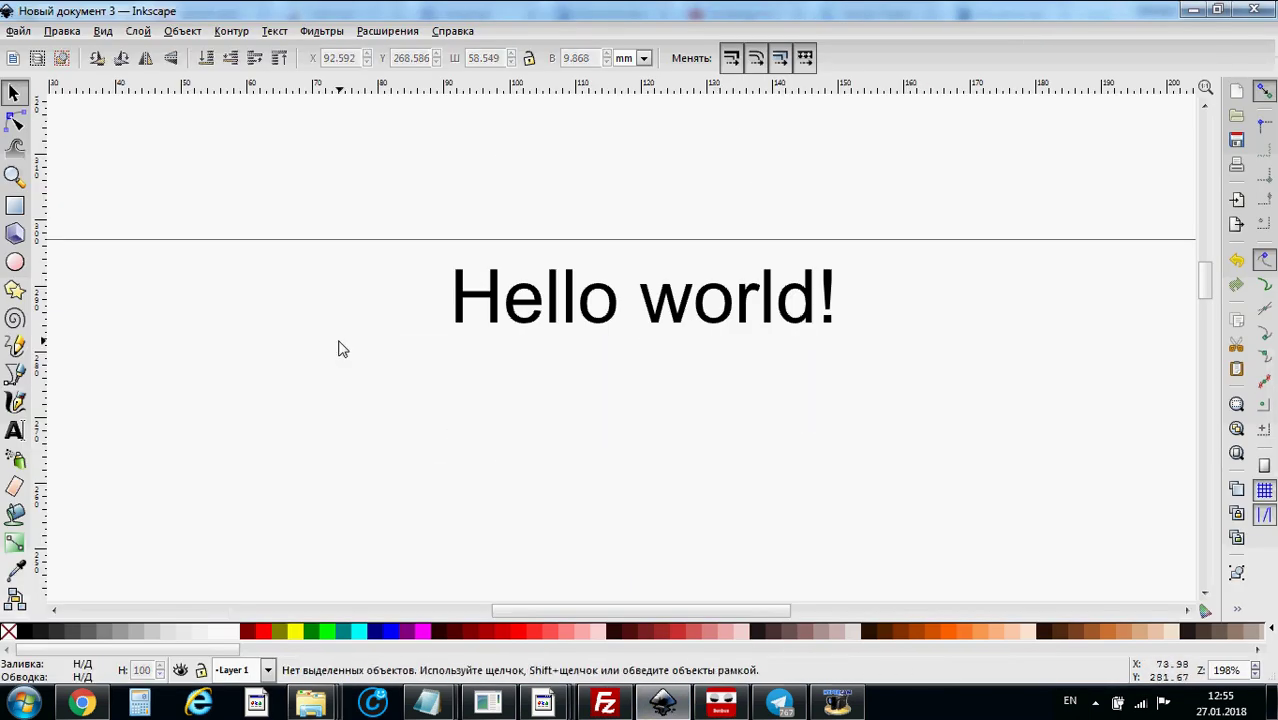
click(502, 305)
key(Delete)
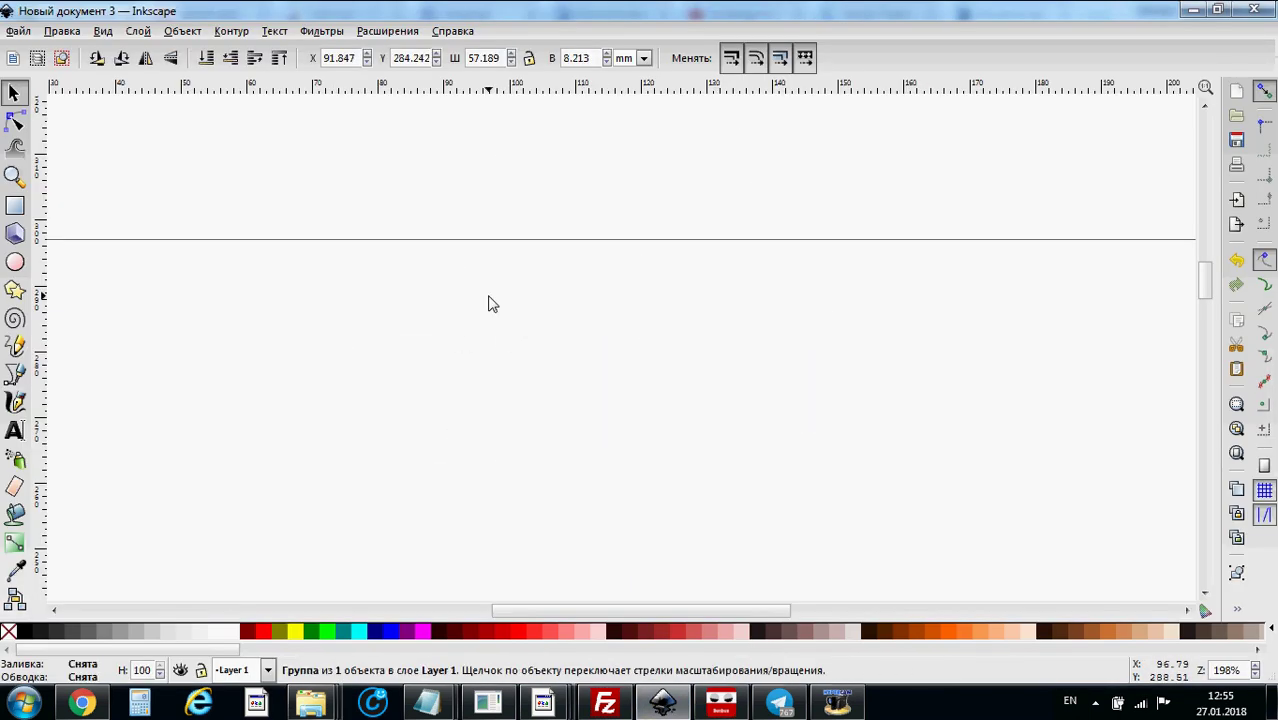
Open 'paul and penny no lines.jpg' from Downloads, embedding the image on import.
click(18, 31)
click(110, 70)
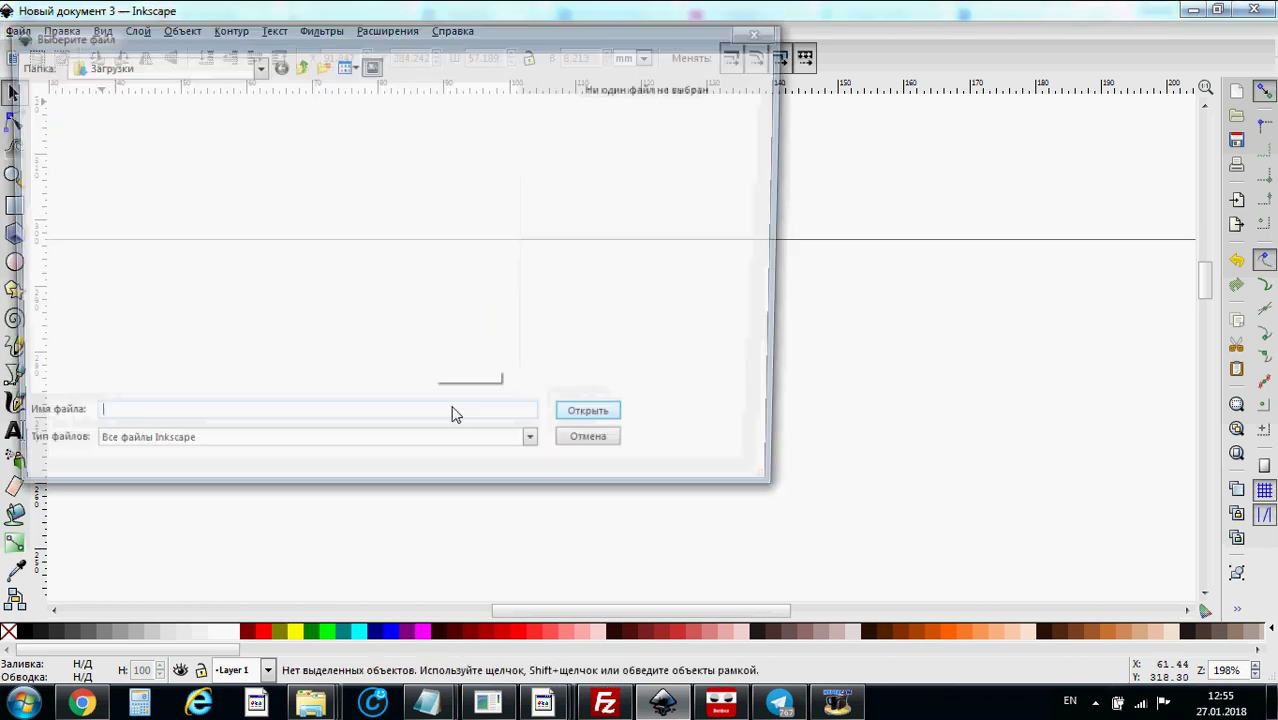
text(p)
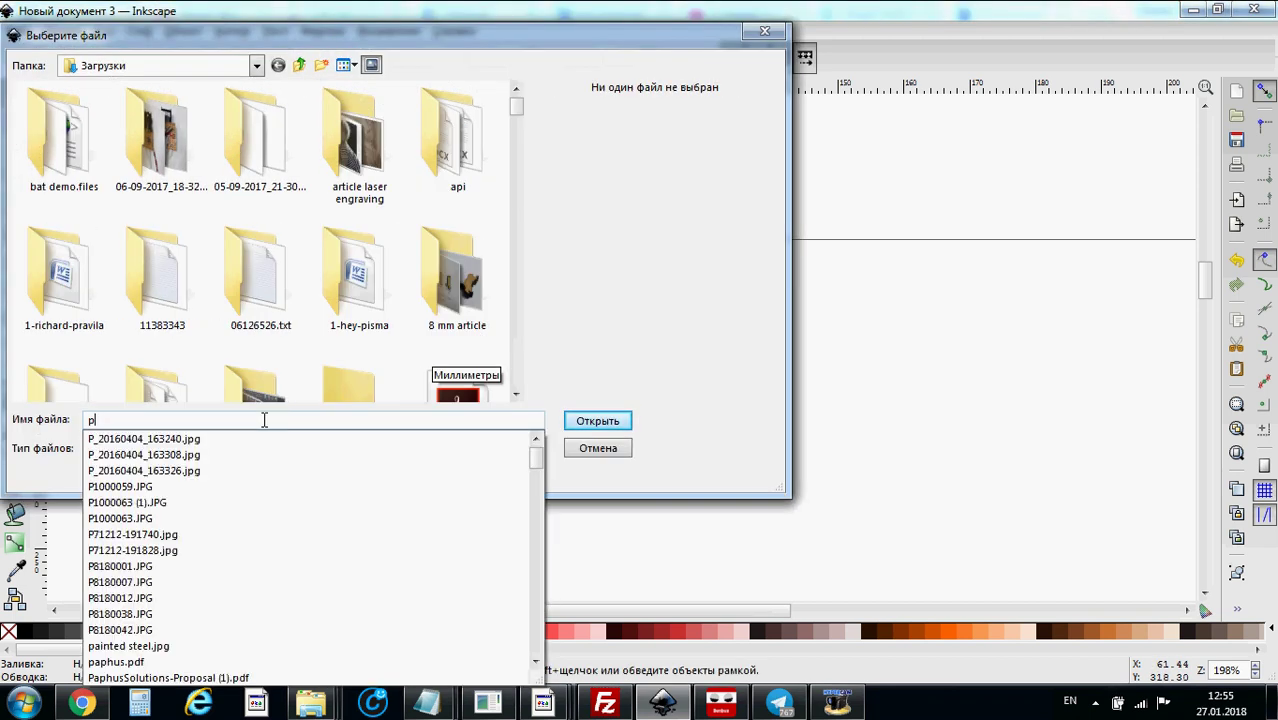
text(aul)
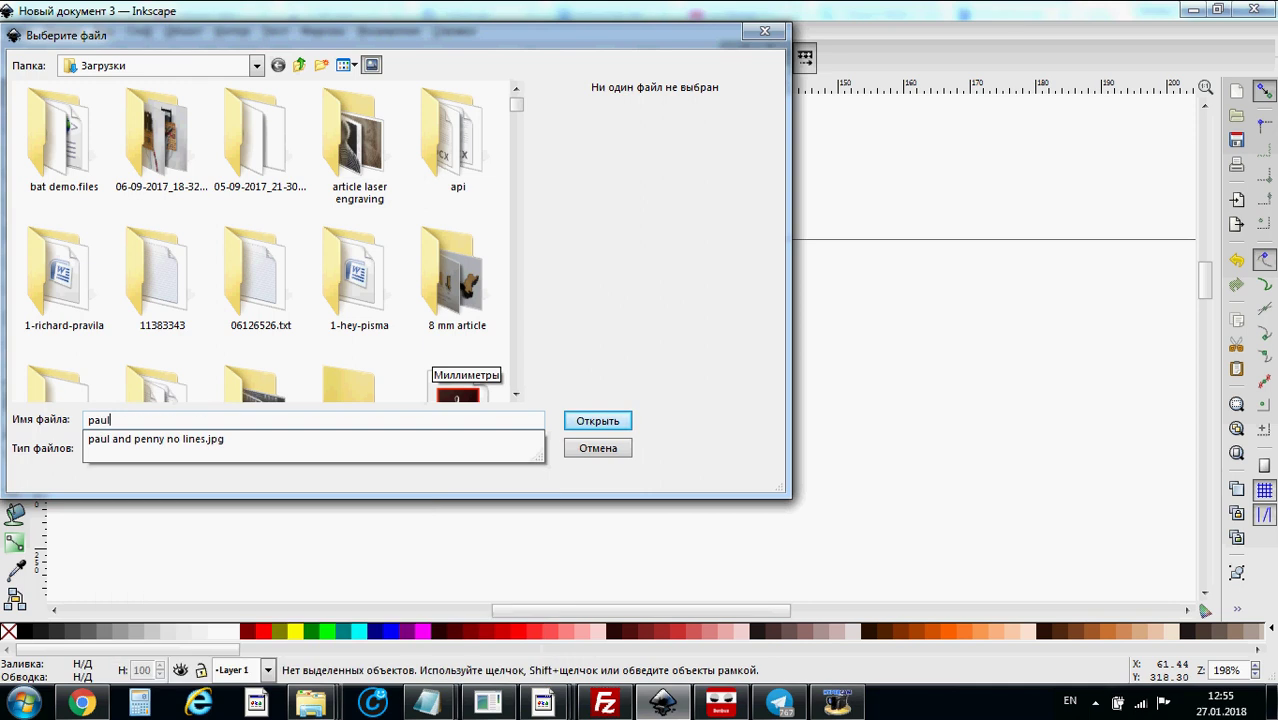
key(Down)
key(Return)
key(Return)
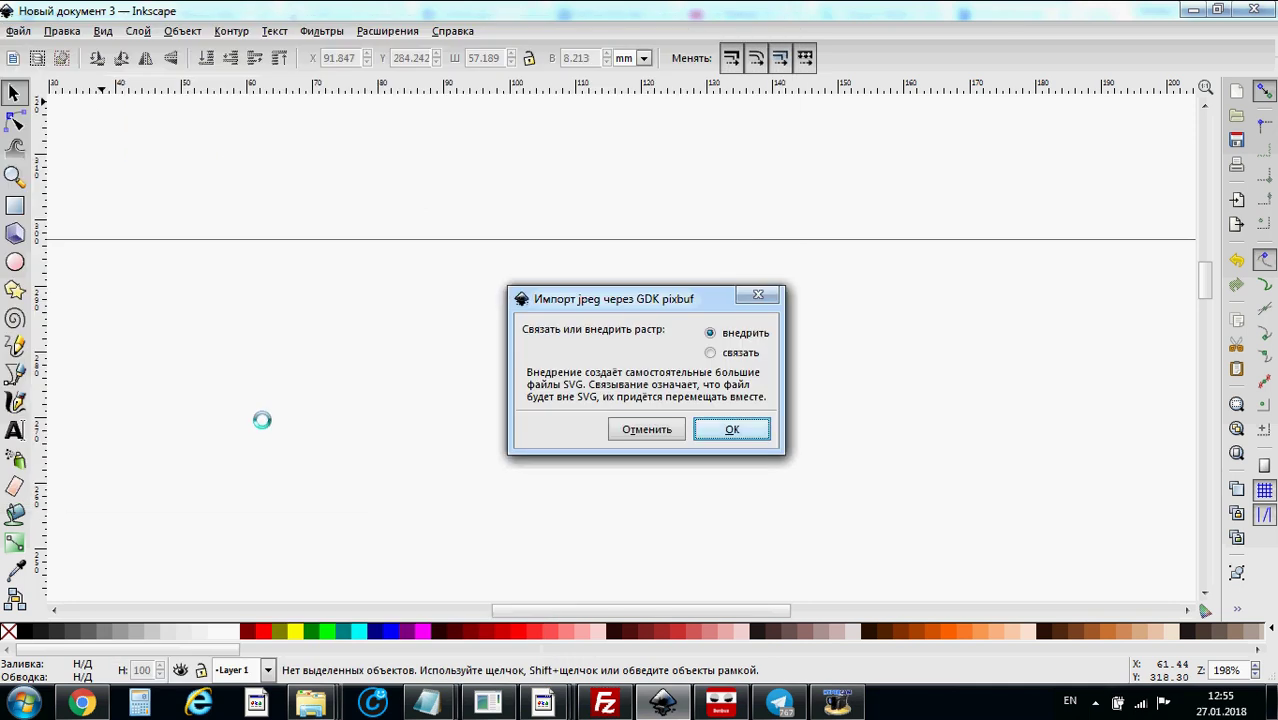
click(731, 429)
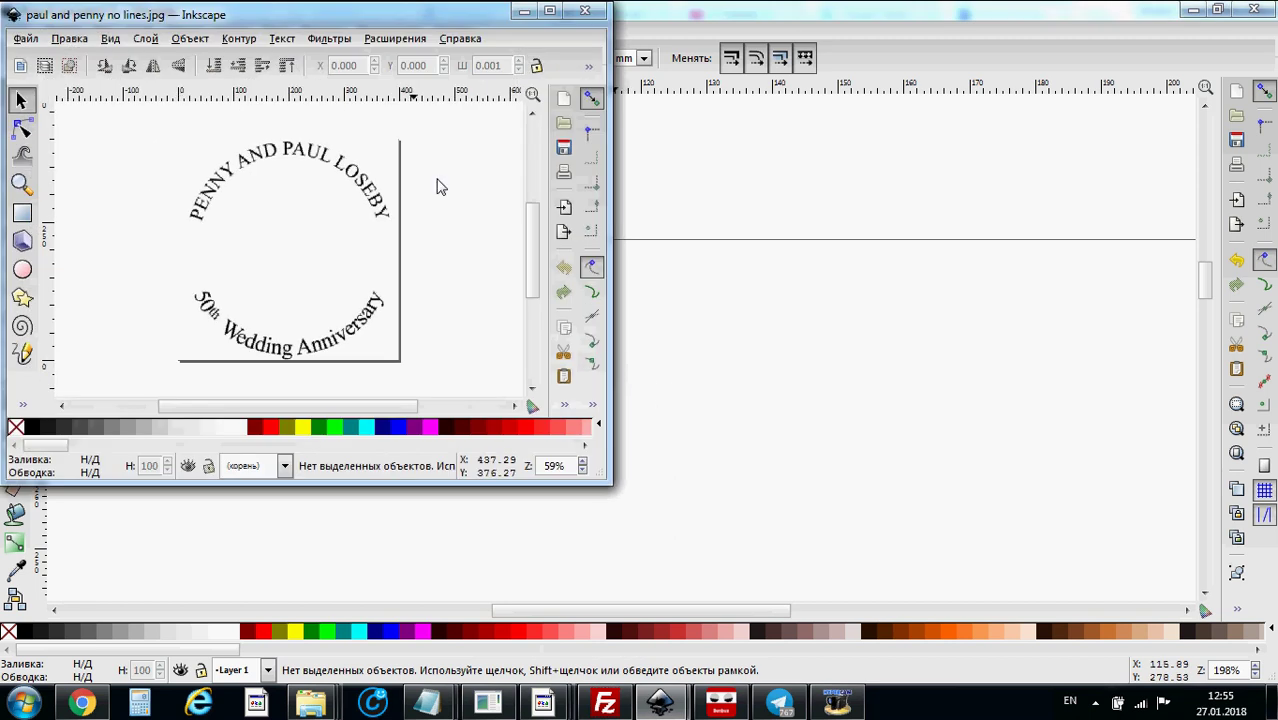
Maximize the window and trace the anniversary image with Trace Bitmap using Edge detection.
click(549, 11)
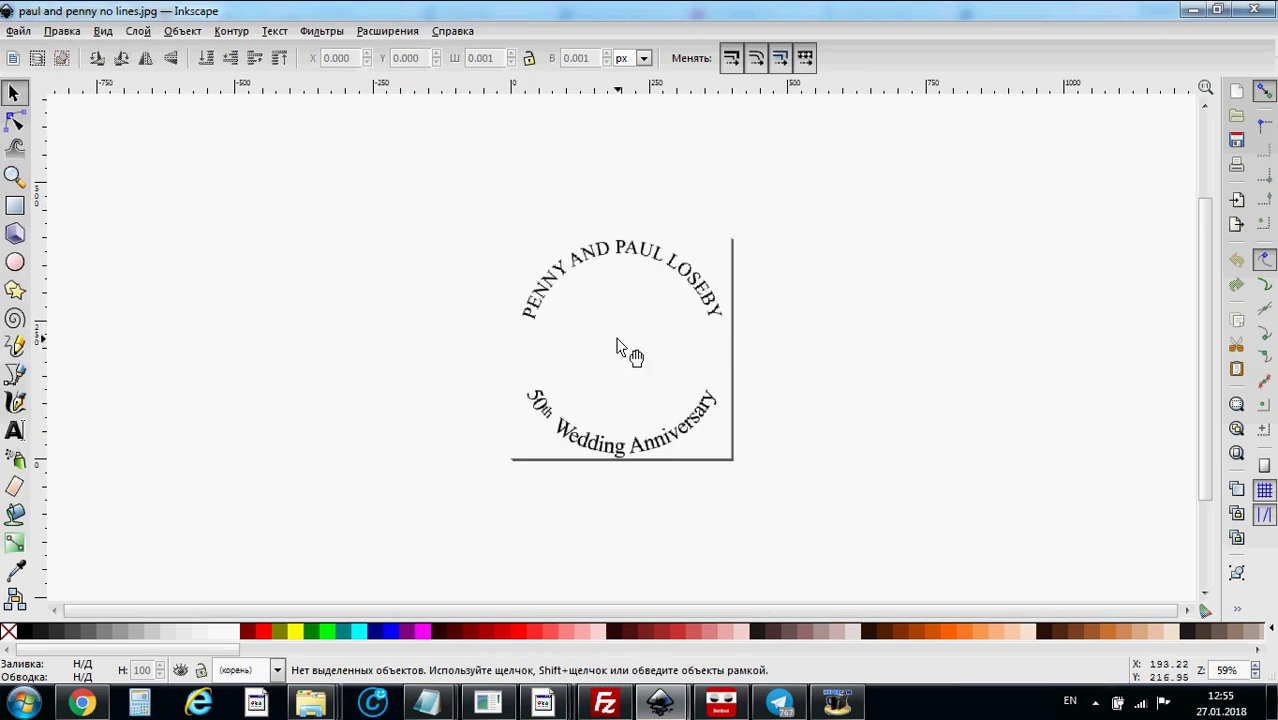
click(581, 271)
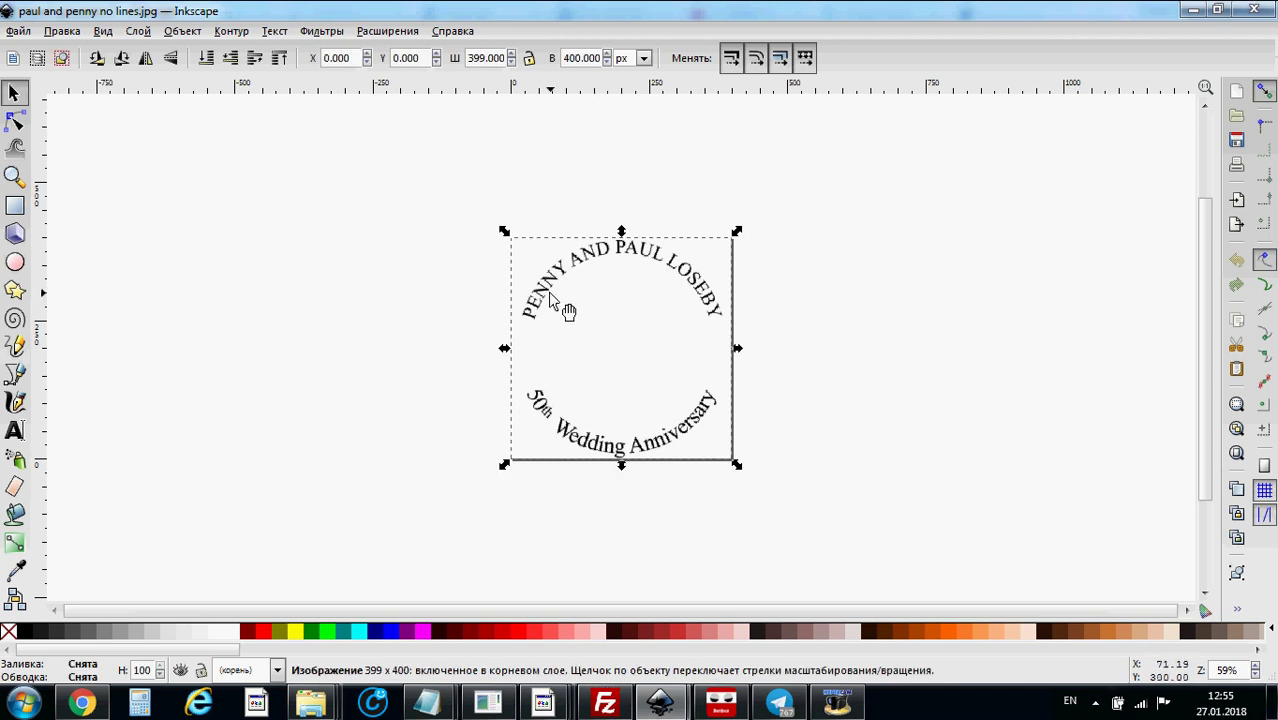
click(234, 31)
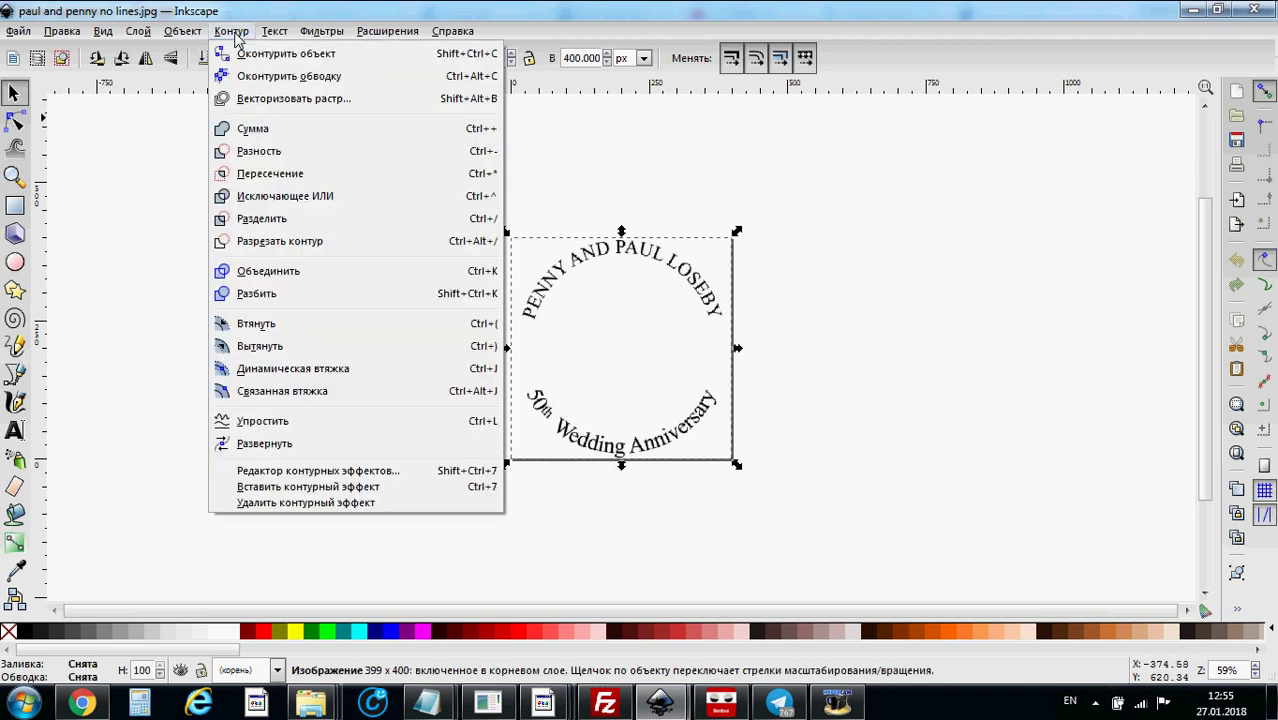
click(249, 104)
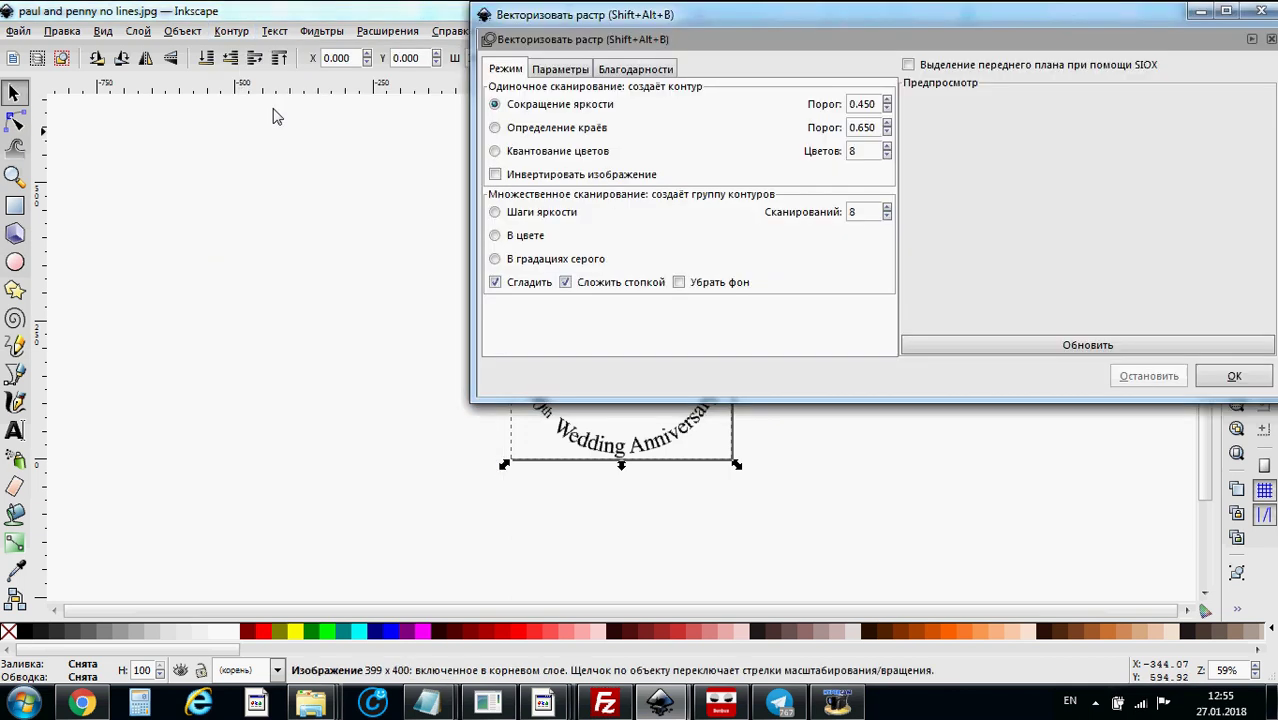
drag(870, 22, 630, 94)
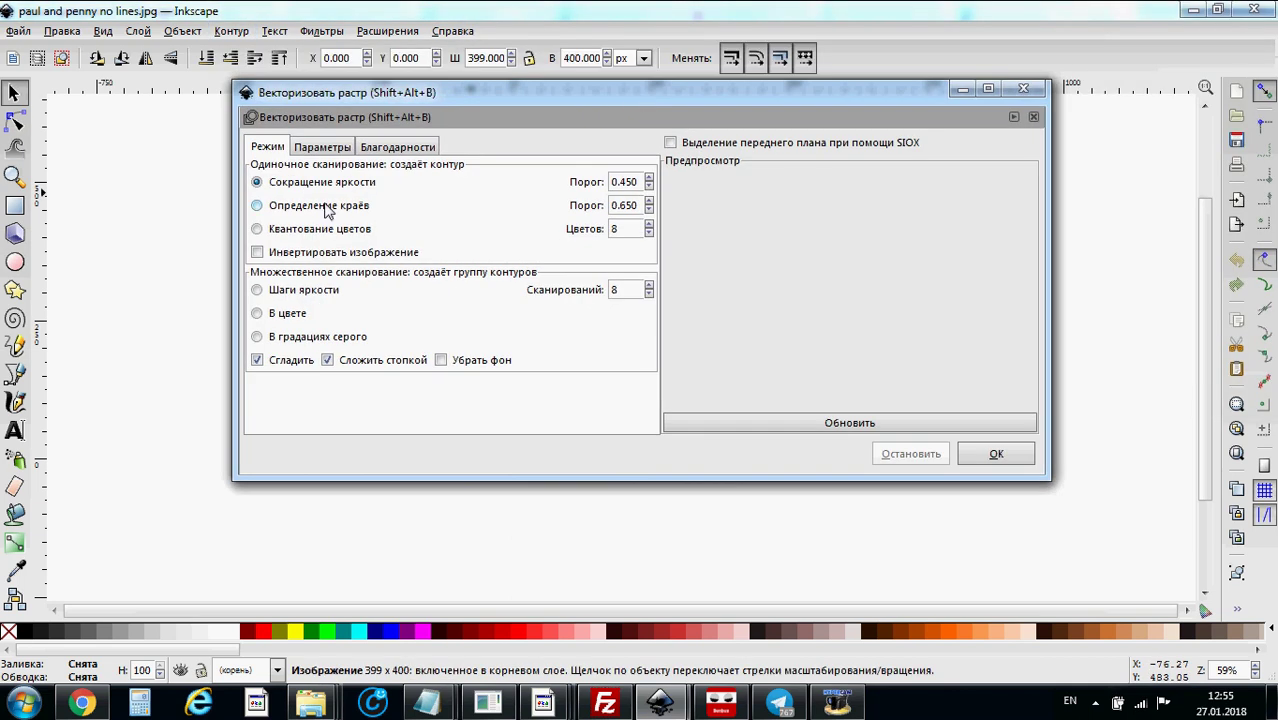
click(259, 206)
click(775, 428)
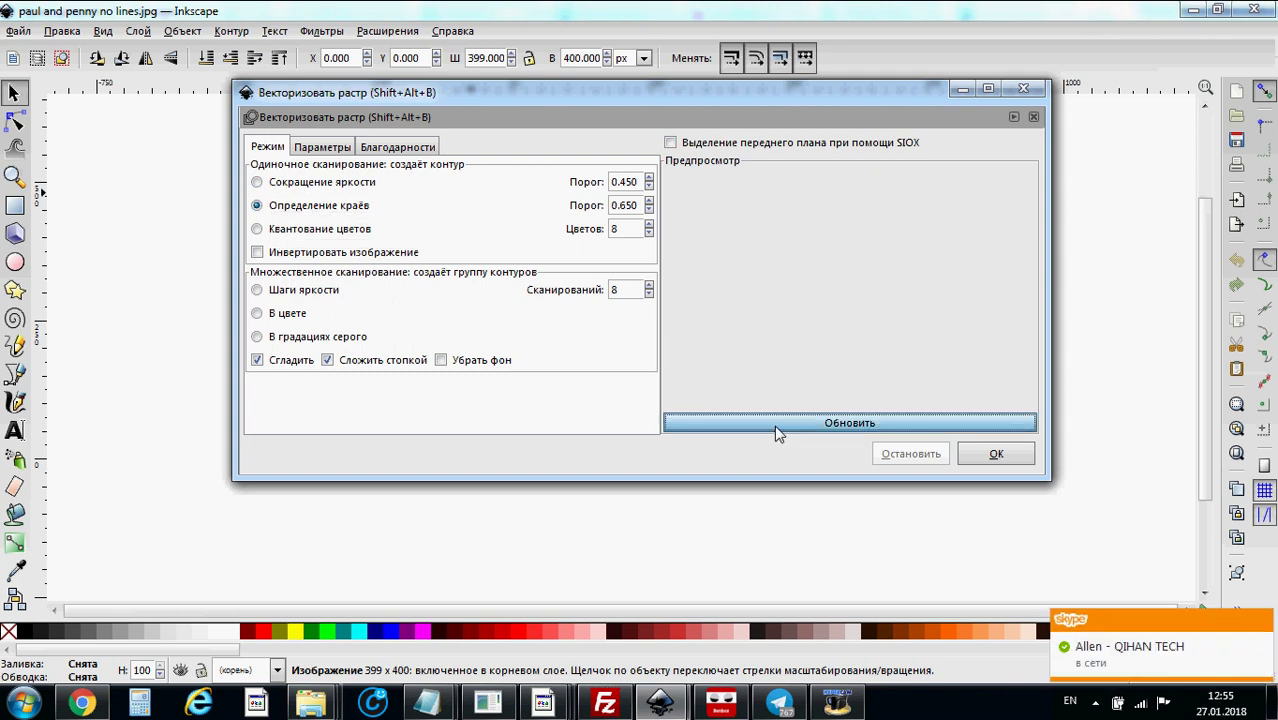
click(993, 455)
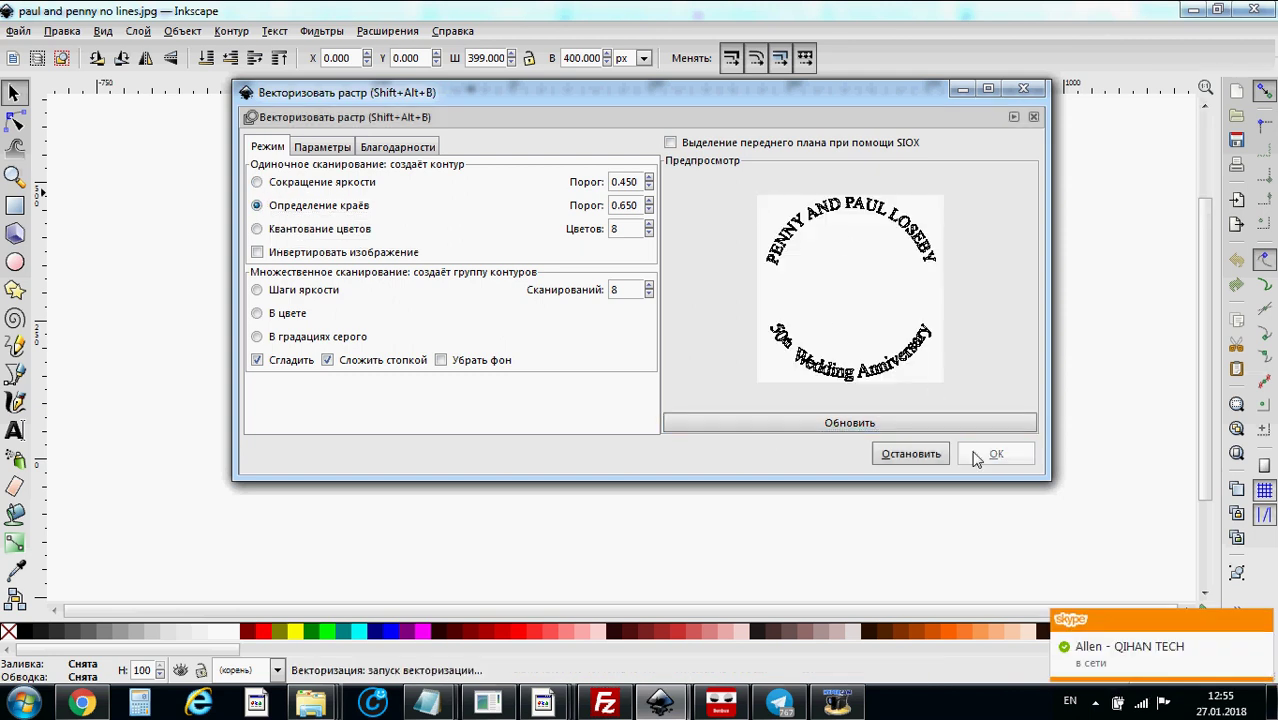
click(1024, 88)
Delete the original bitmap and center the 827-node traced path on the page.
drag(574, 270, 670, 397)
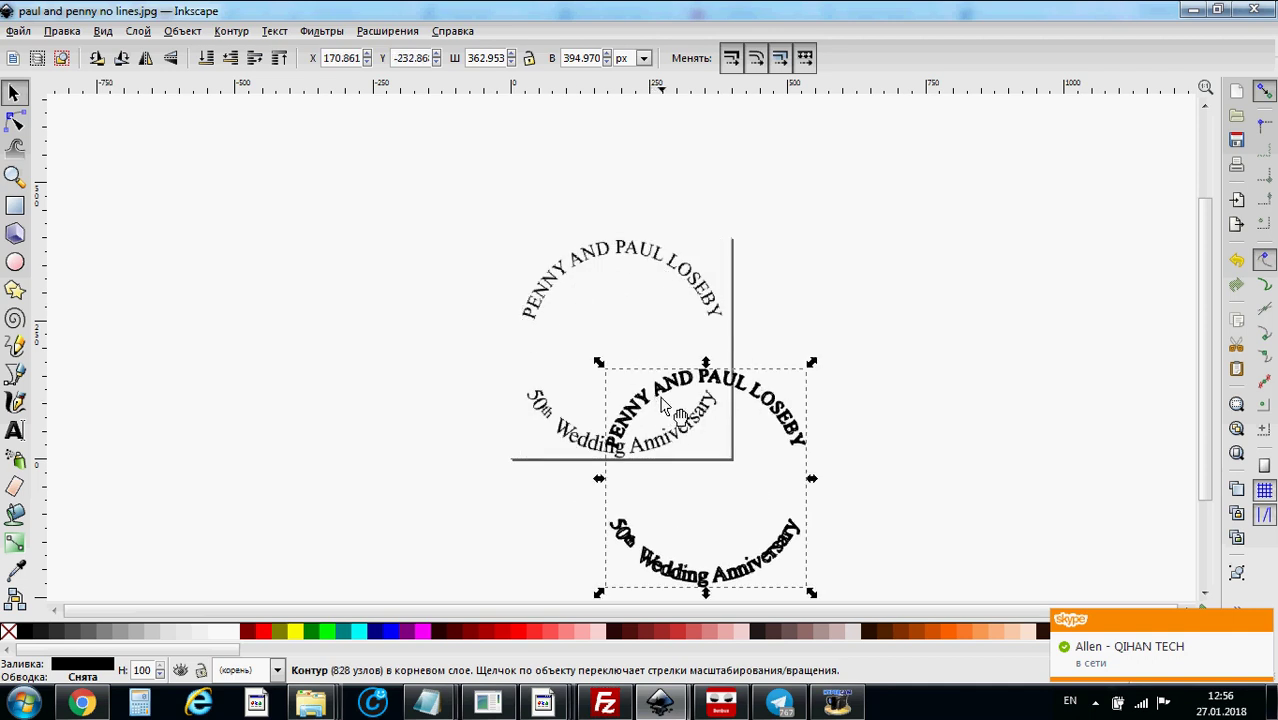
click(597, 250)
key(Delete)
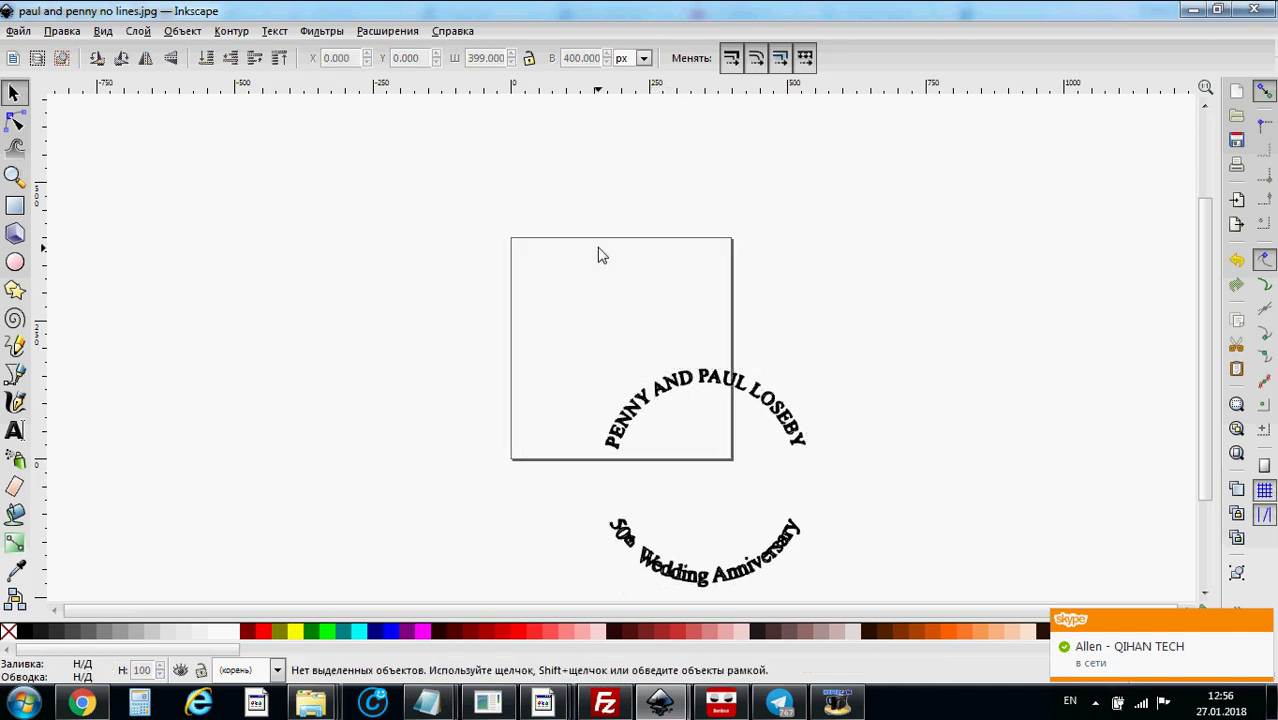
click(748, 395)
mouse_move(706, 374)
mouse_down()
mouse_move(596, 265)
mouse_move(653, 265)
mouse_up()
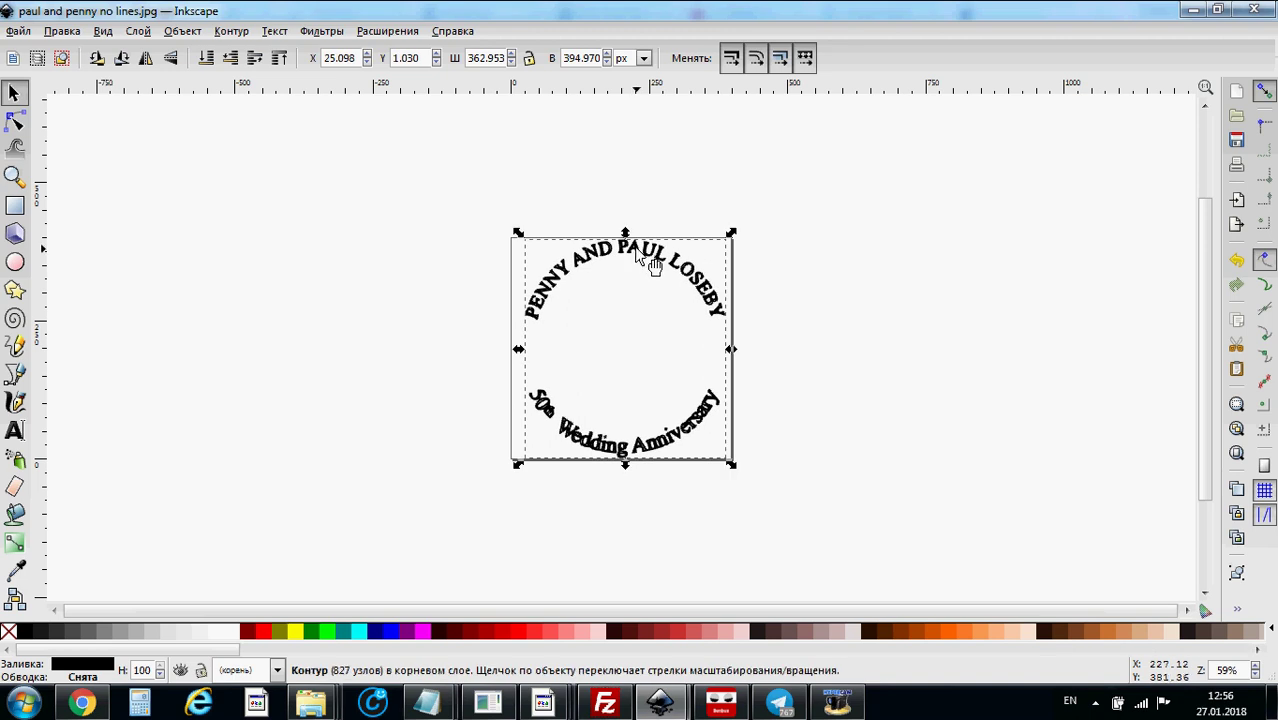
Apply Endurance Laser G-code (M03/M05, power 255, feed 1000) to the traced anniversary path.
click(389, 32)
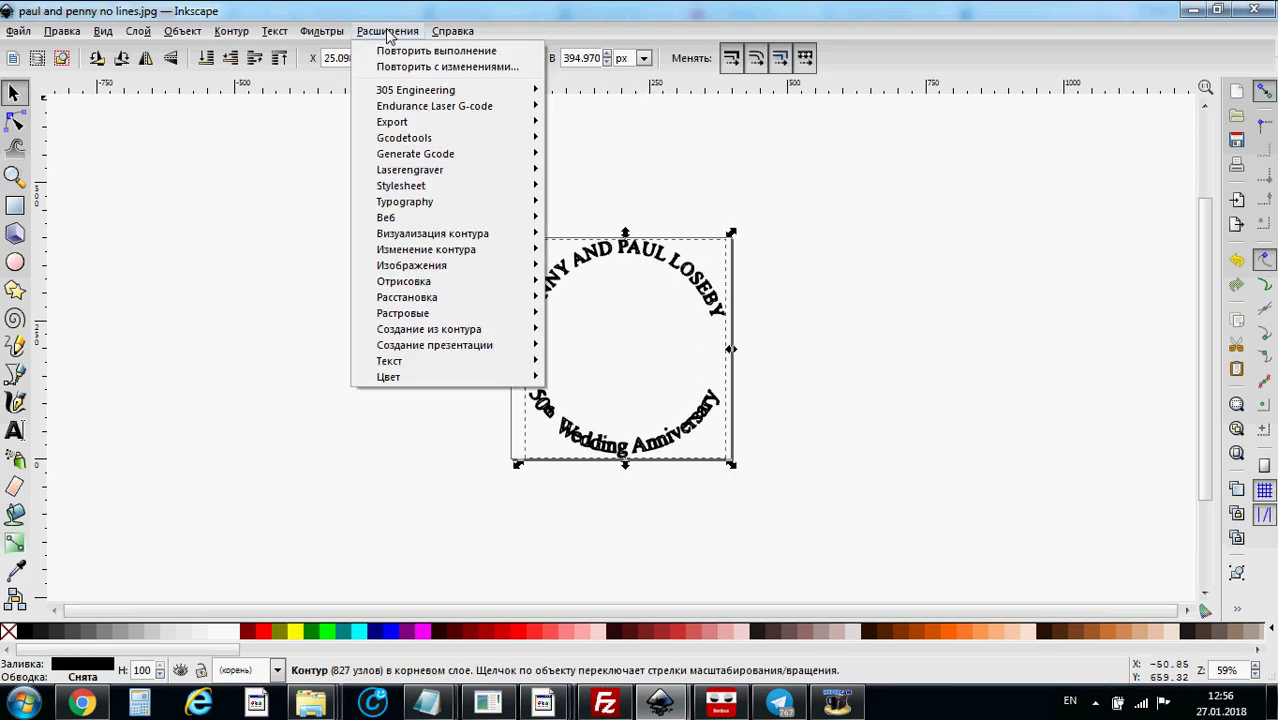
mouse_move(482, 112)
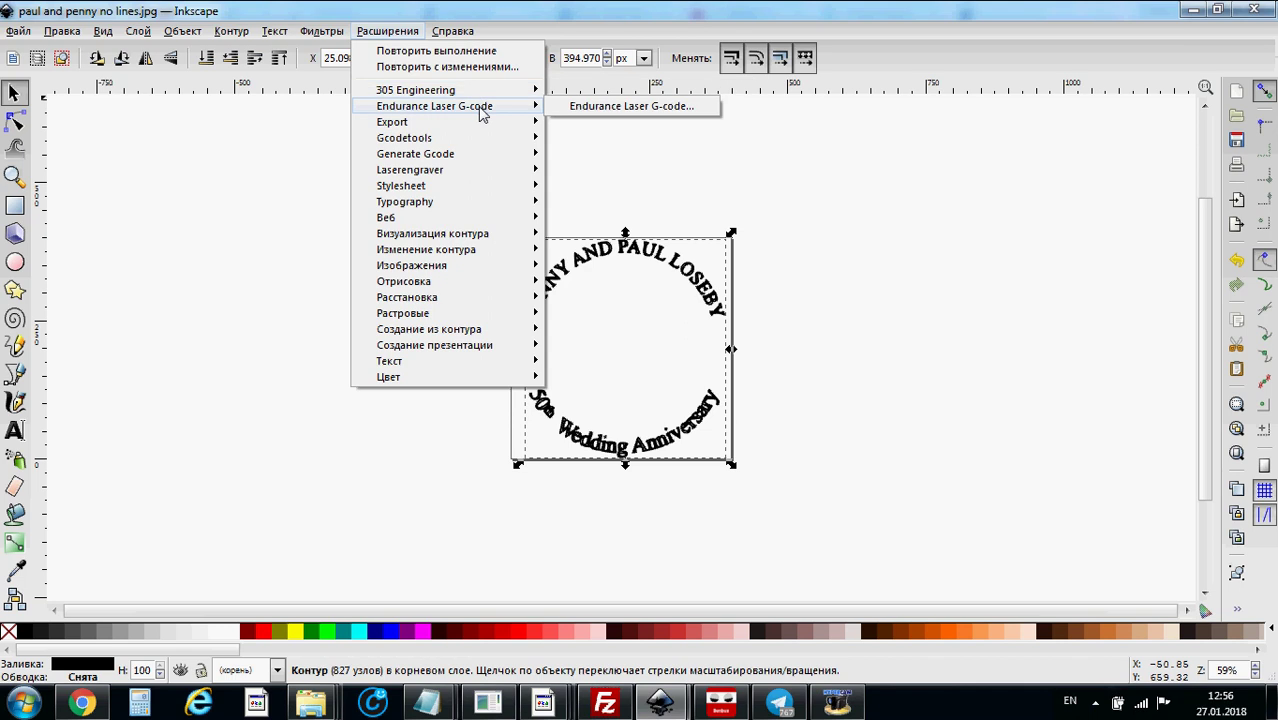
click(591, 107)
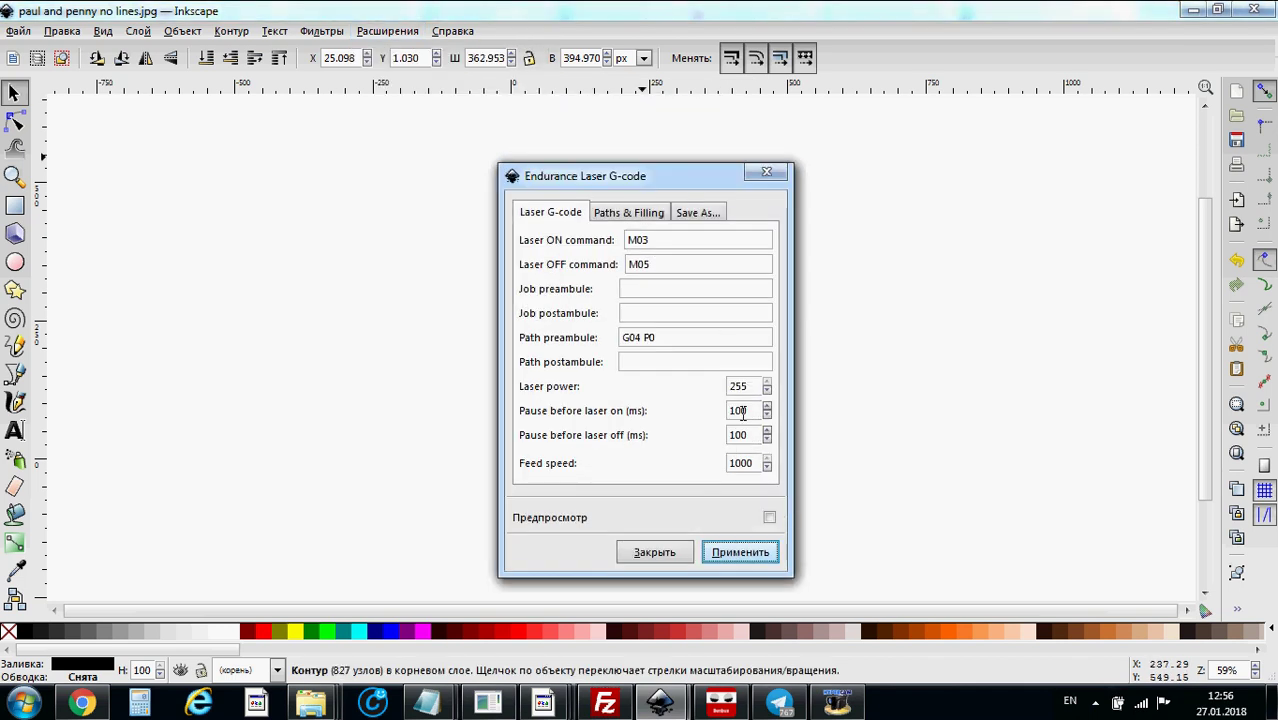
click(731, 556)
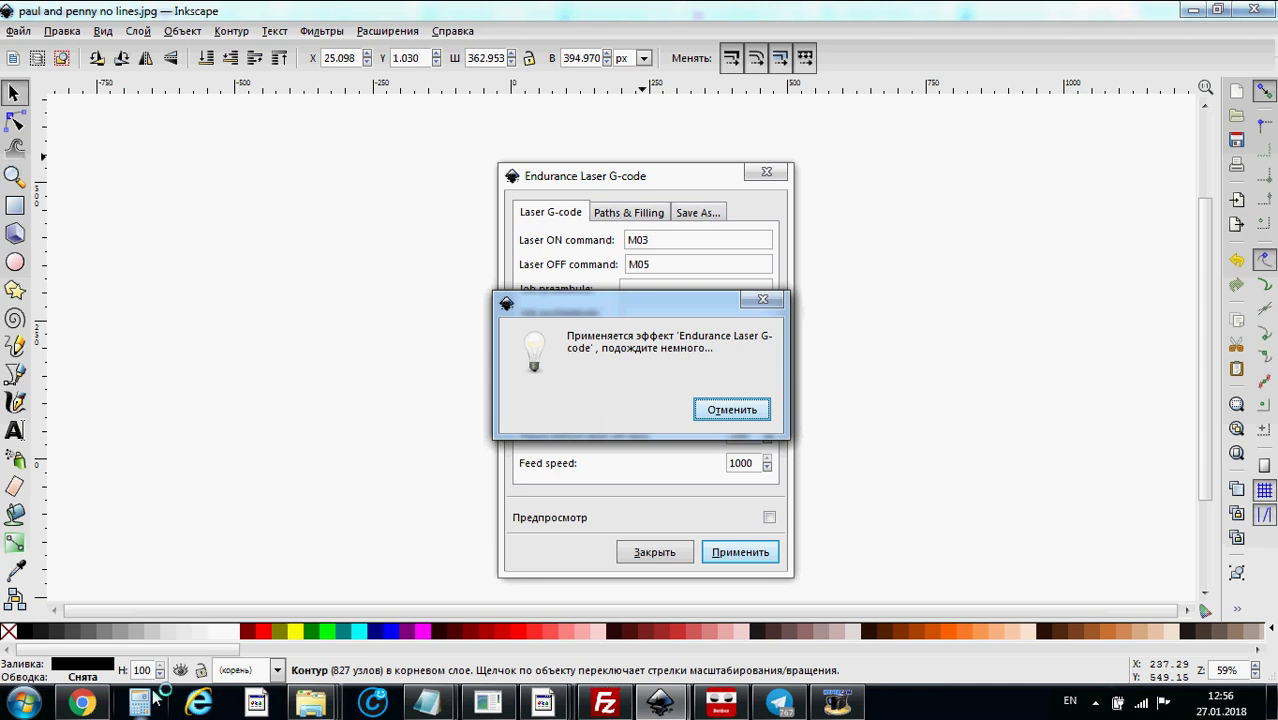
mouse_move(87, 707)
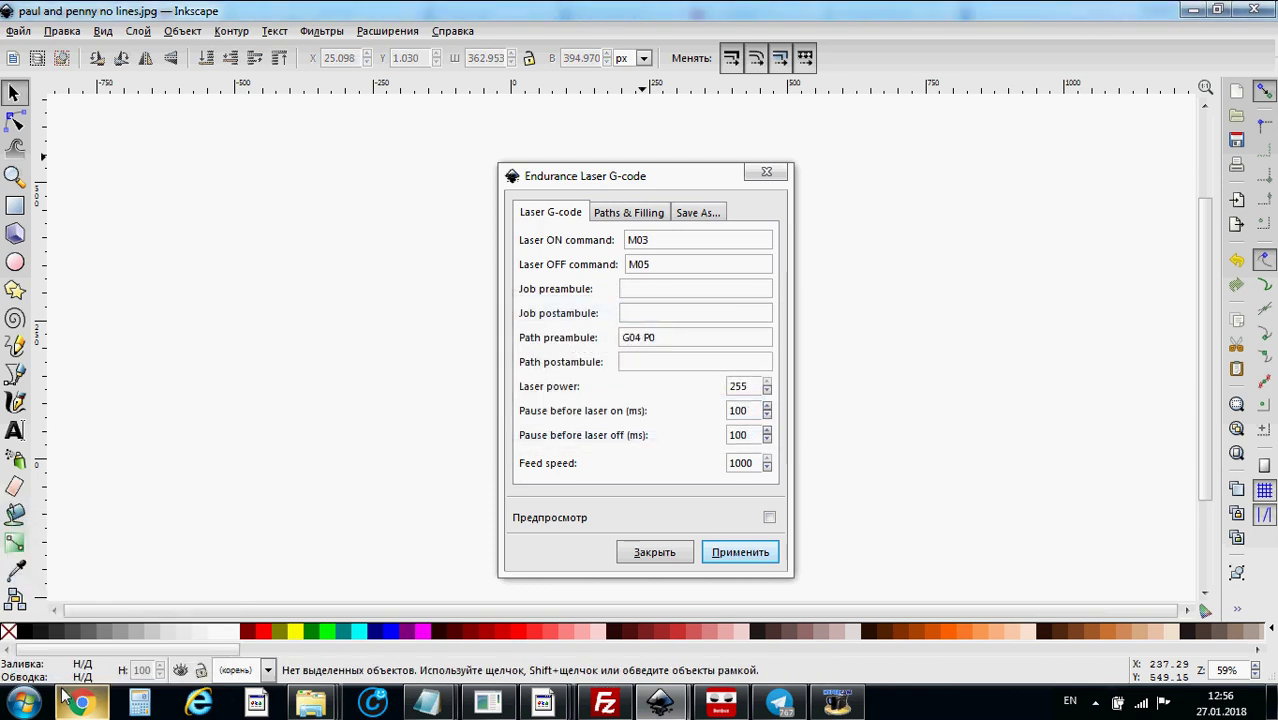
Check drive D: in Explorer for the new 89 KB output10_0006.gcode file.
mouse_move(312, 703)
click(699, 619)
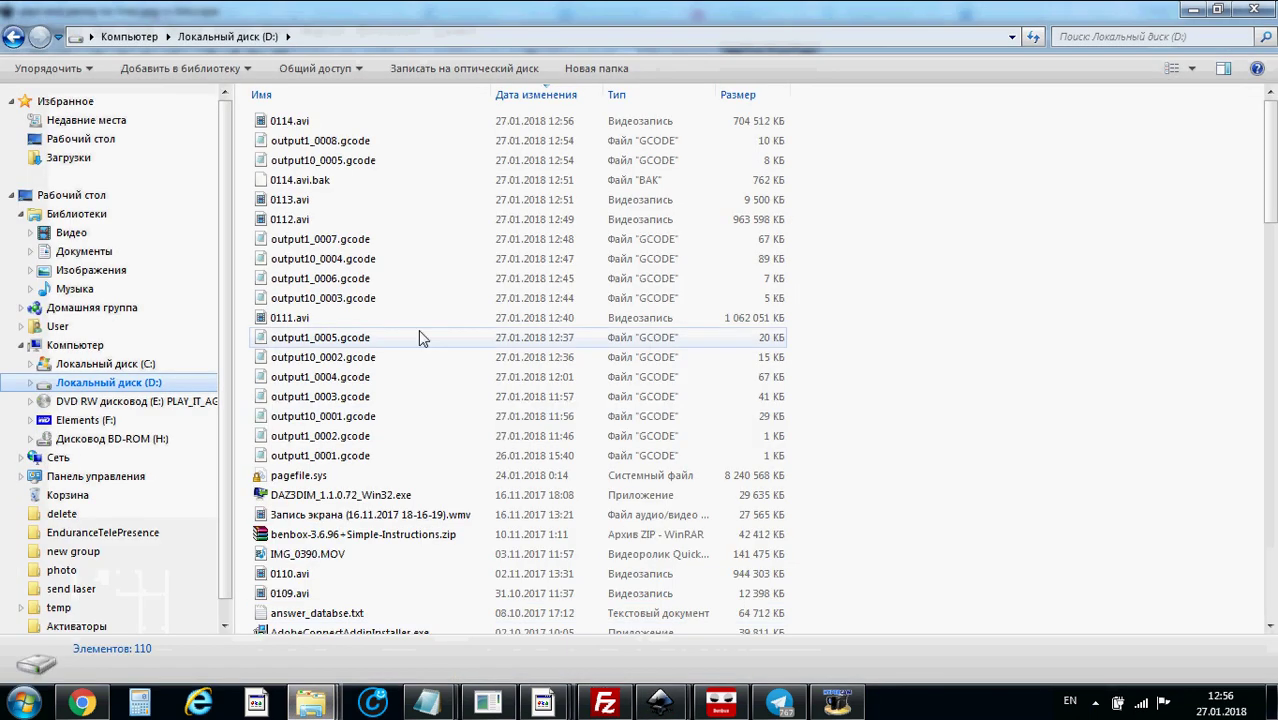
click(100, 366)
click(125, 384)
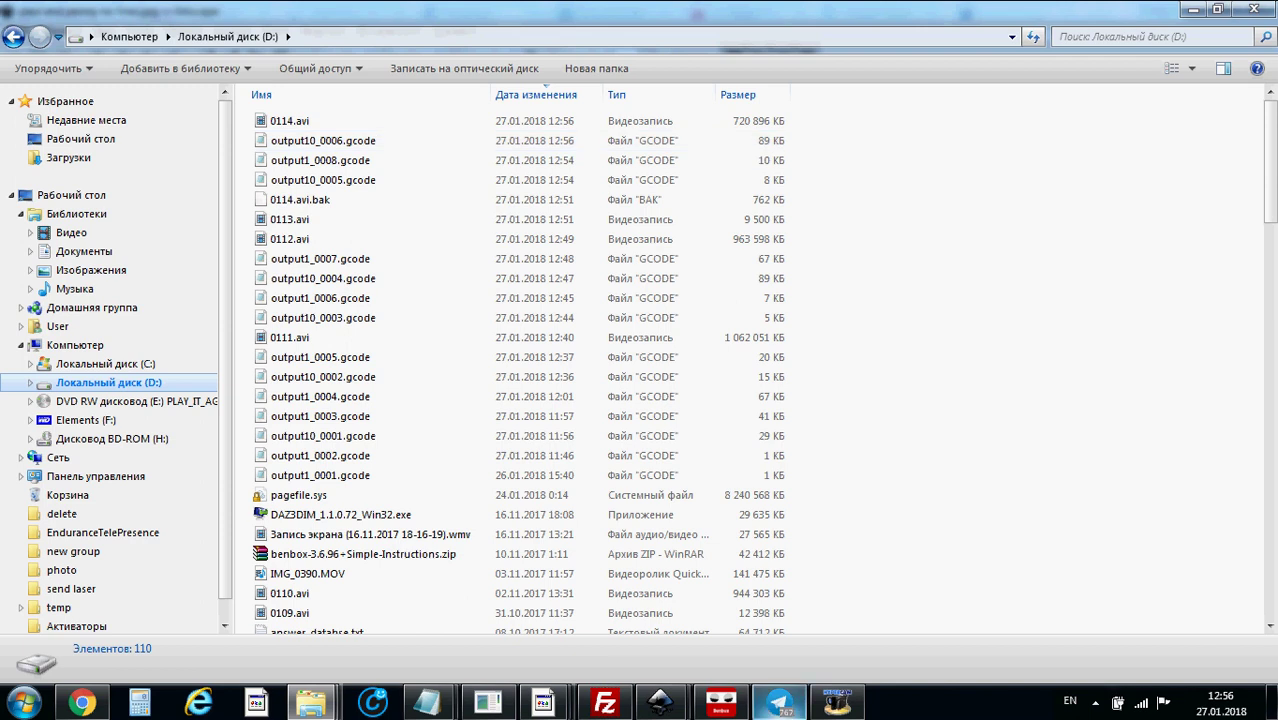
Close the Endurance settings and delete the red 1735-object toolpath group, keeping the black text.
mouse_move(660, 703)
click(768, 602)
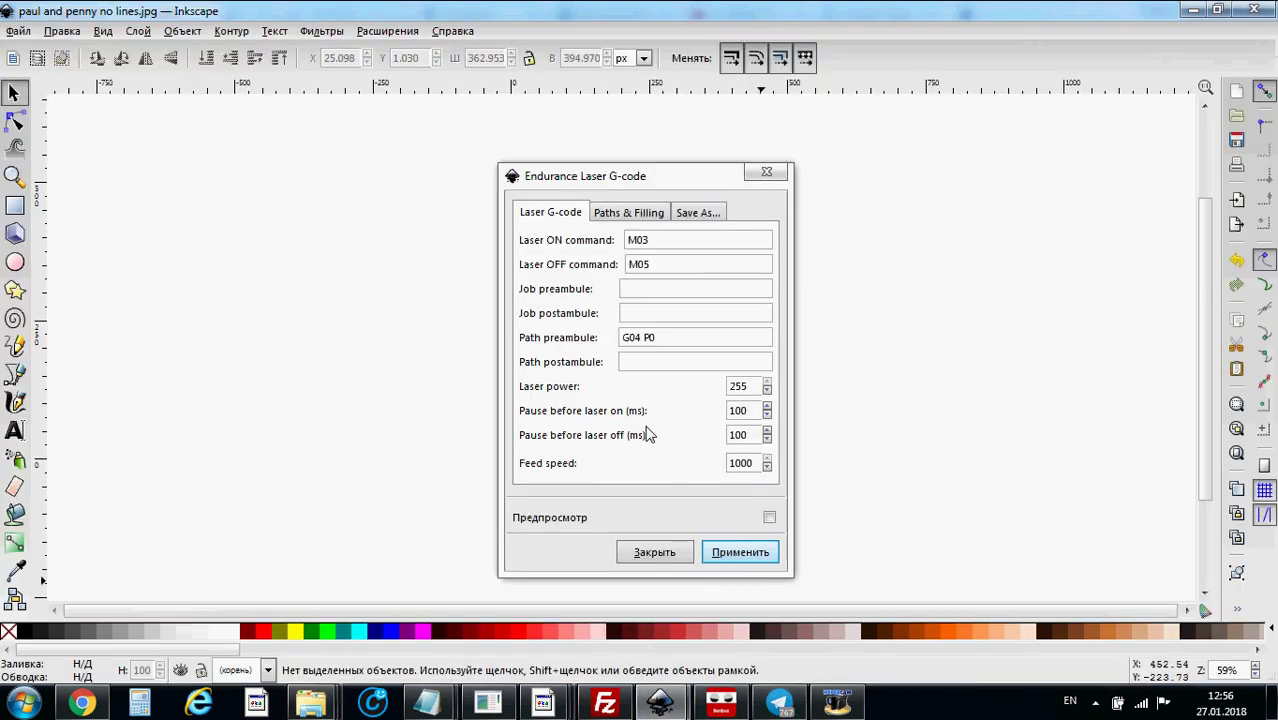
click(787, 172)
drag(590, 278, 494, 291)
click(571, 297)
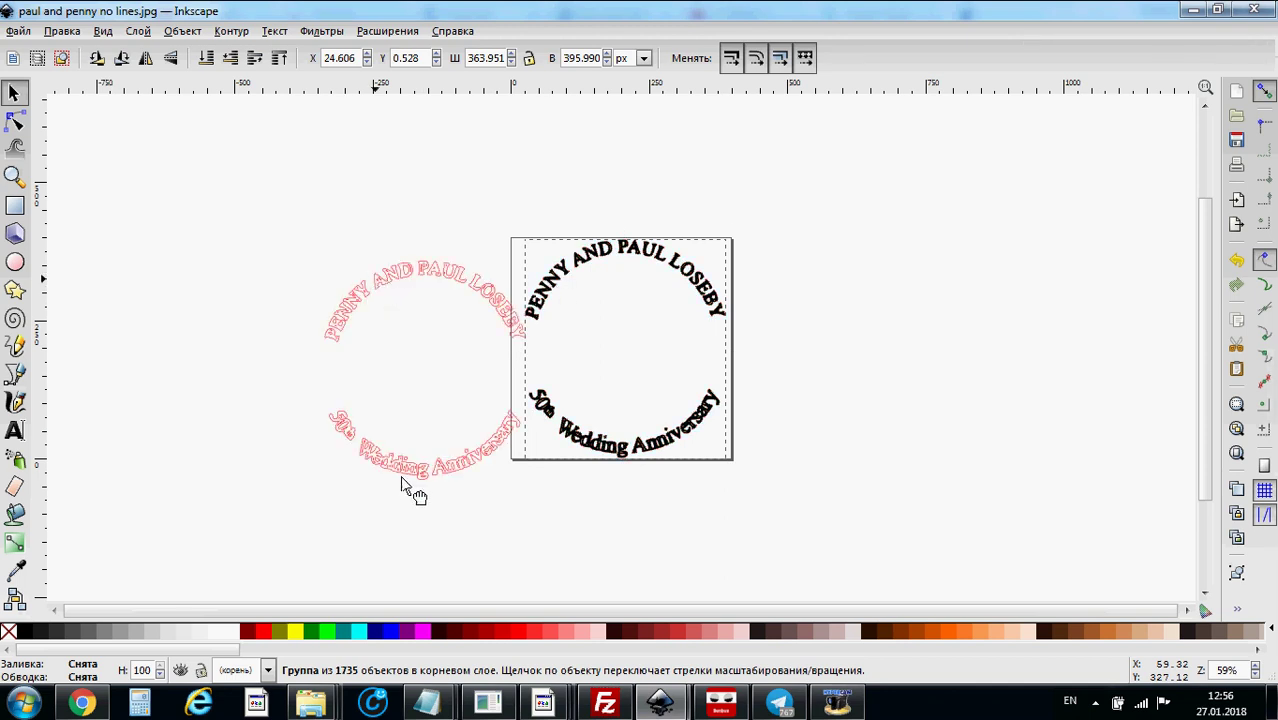
click(372, 453)
scroll(600, 397, up, 2)
scroll(425, 600, up, 3)
scroll(399, 556, down, 3)
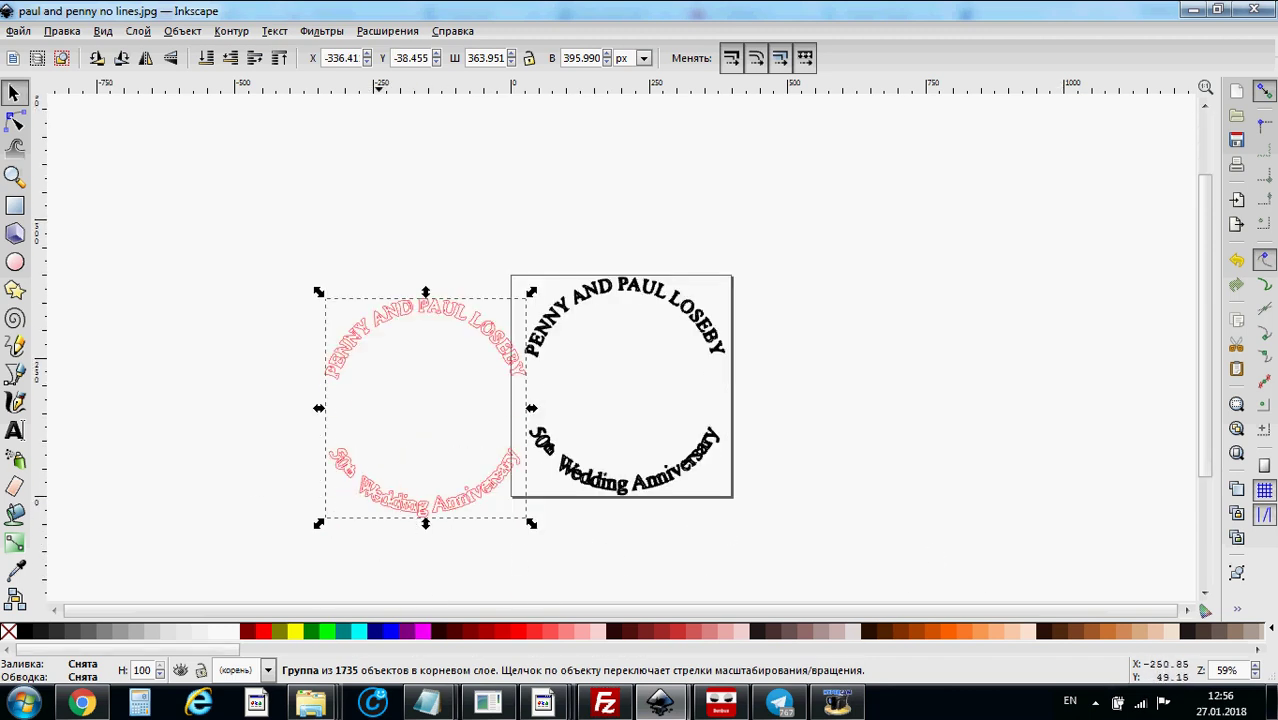
key(Delete)
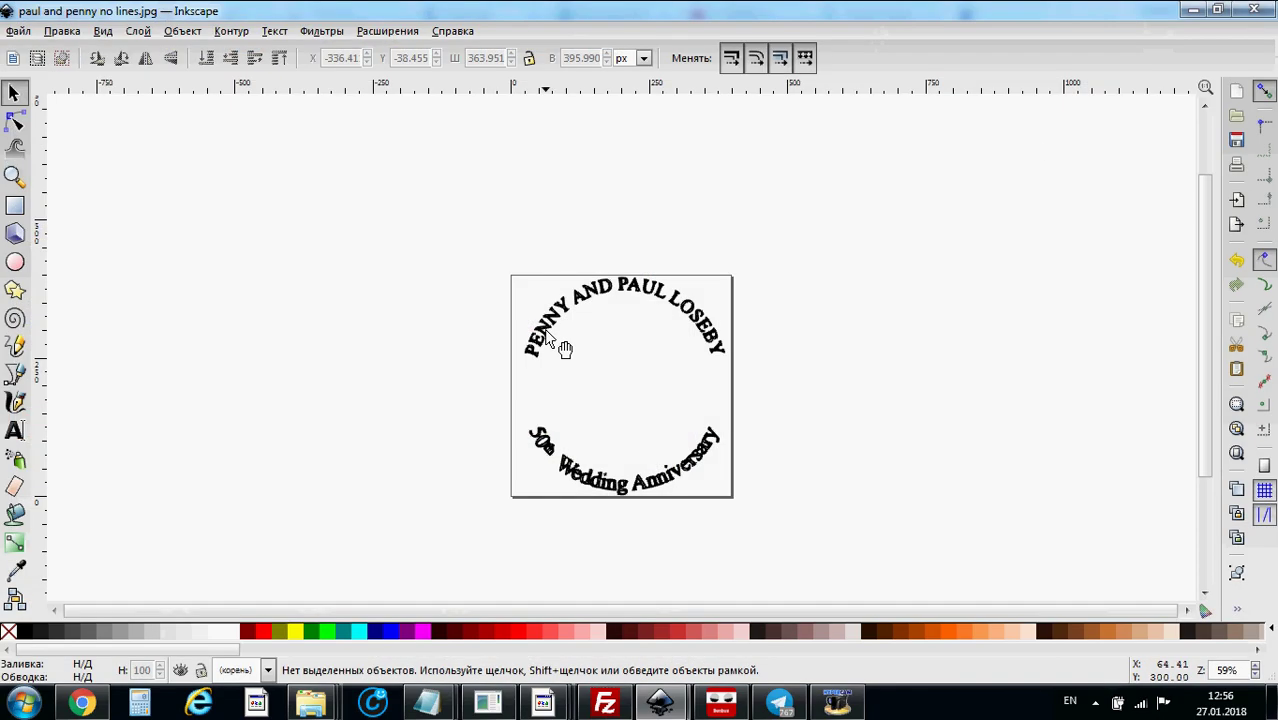
Run the J Tech Photonics Laser Tool on the circular text path, then switch to Chrome.
click(560, 340)
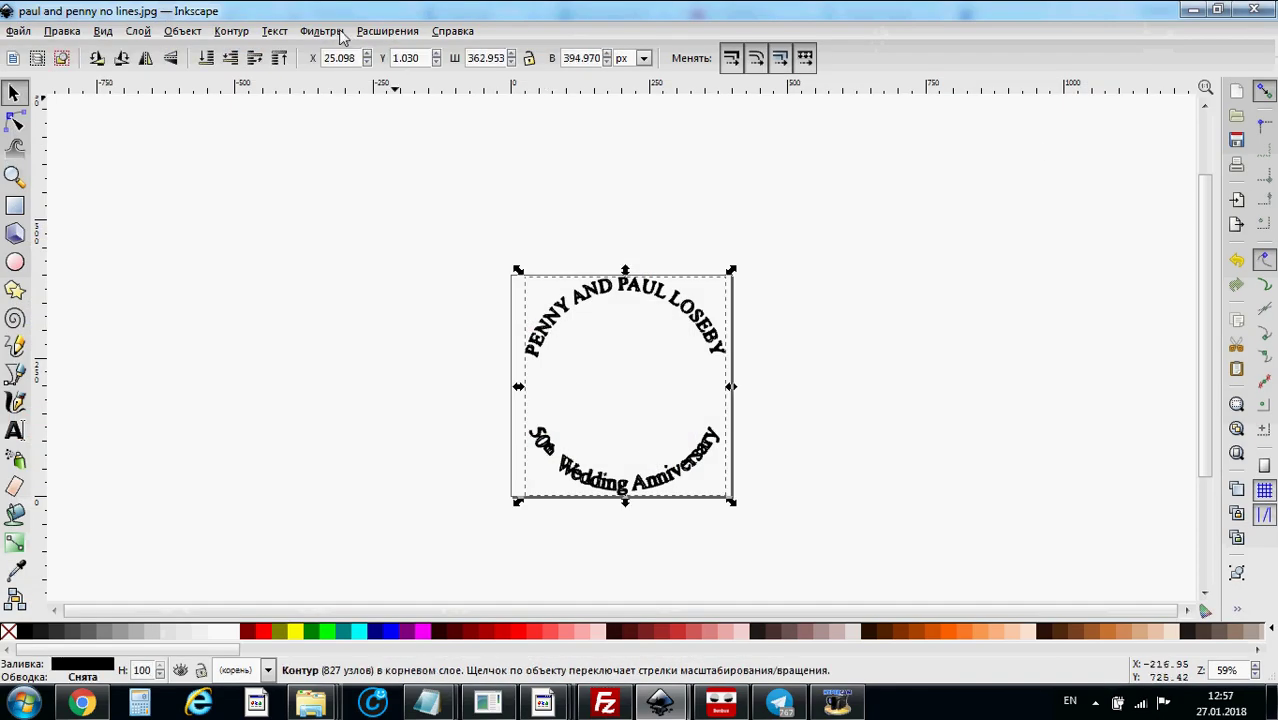
click(387, 31)
mouse_move(436, 158)
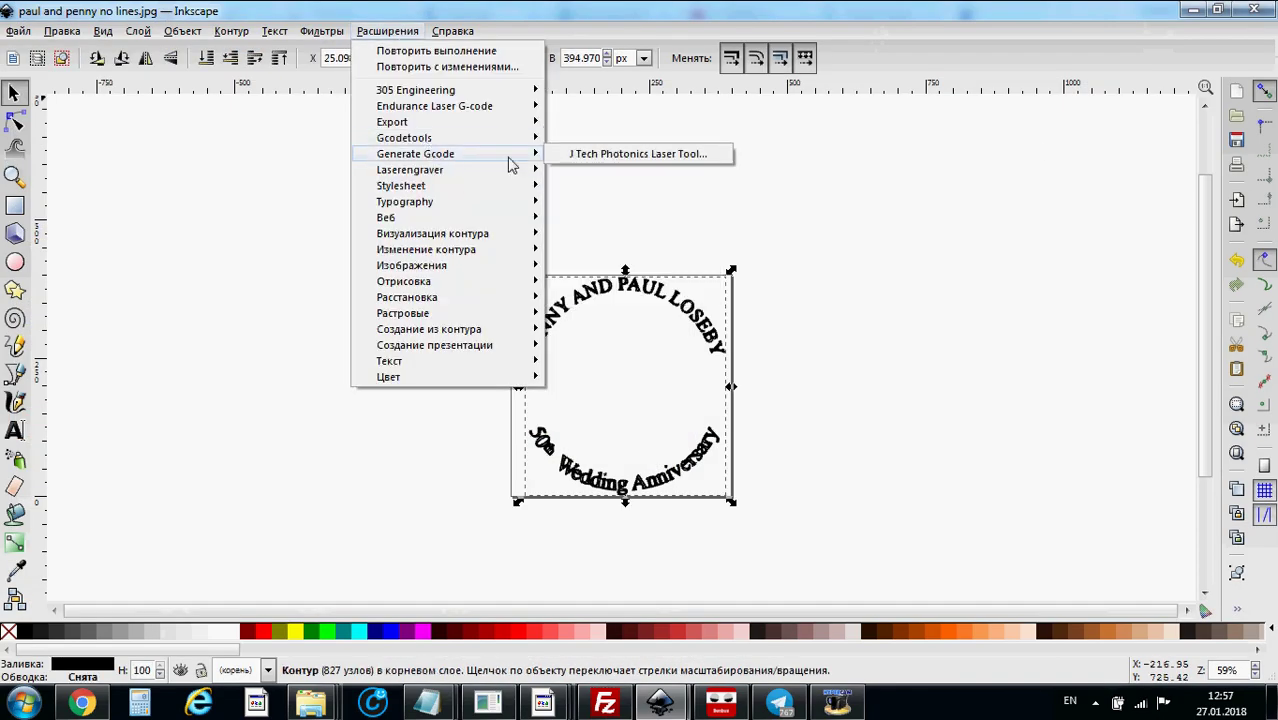
click(580, 154)
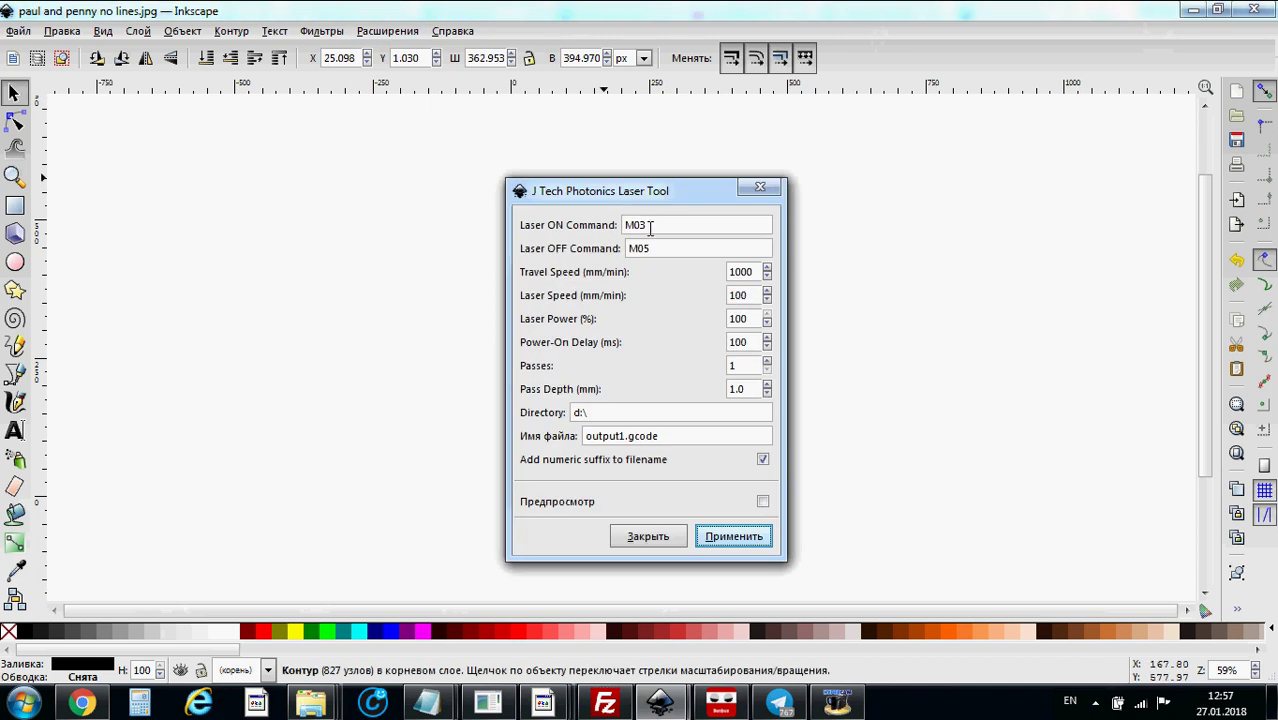
click(764, 537)
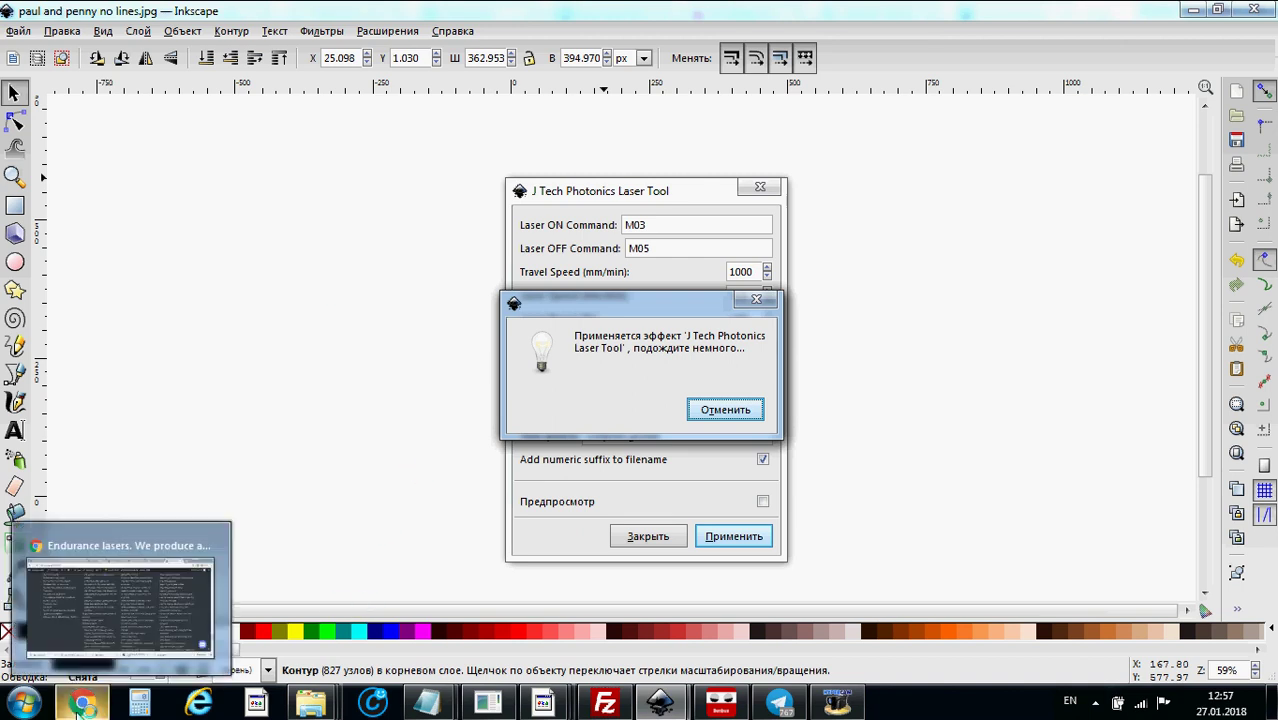
click(100, 630)
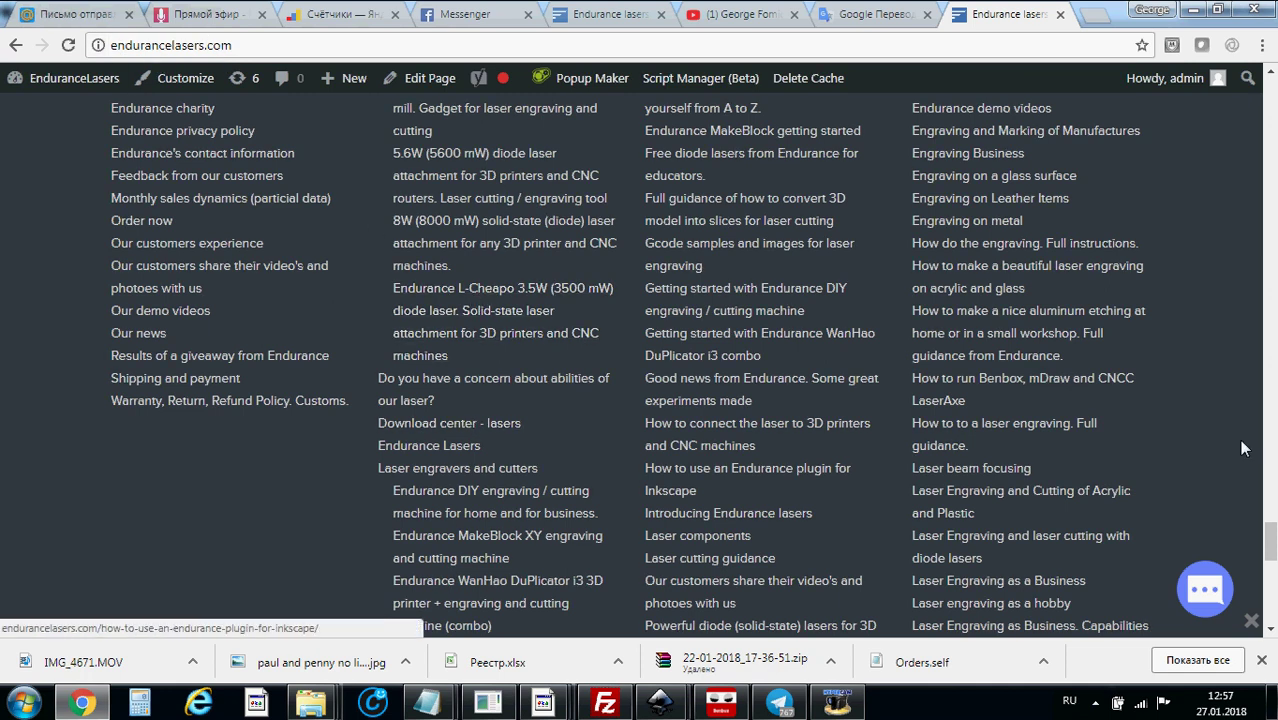
Open the Christmas Sale popup via Popup Maker on the Endurance Lasers site, then close it.
drag(1268, 540, 1266, 96)
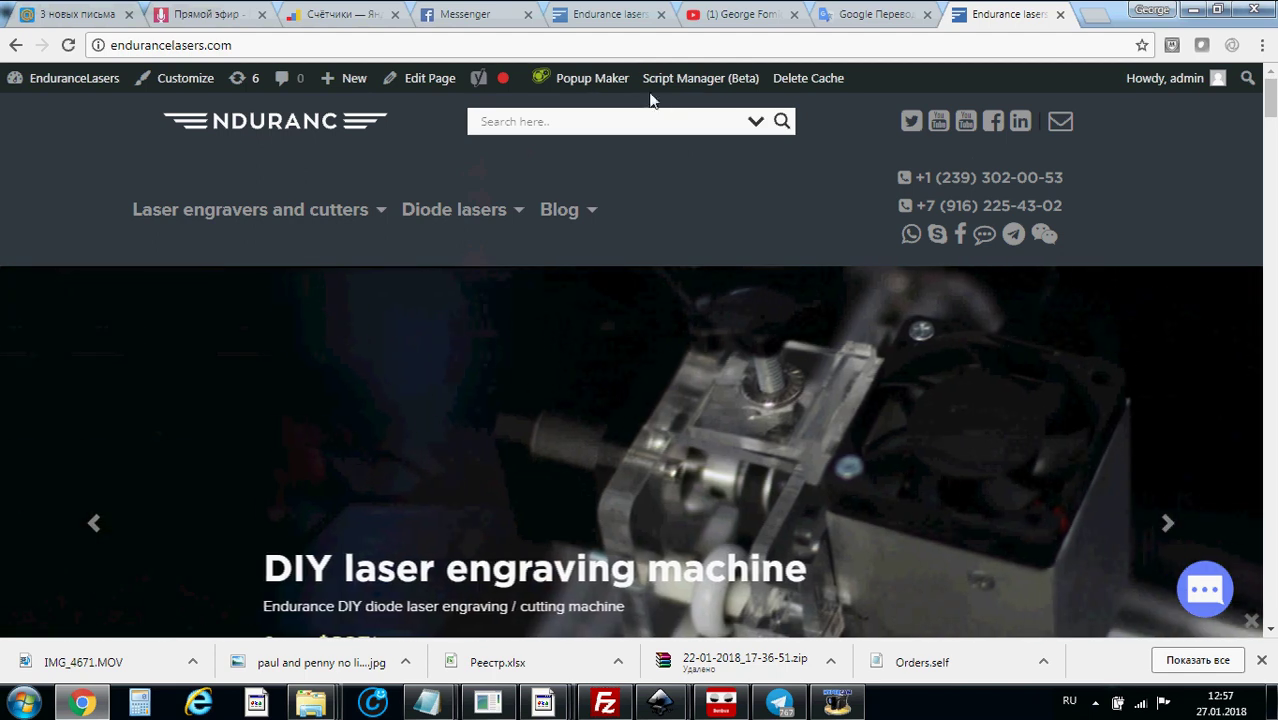
mouse_move(600, 82)
mouse_move(600, 113)
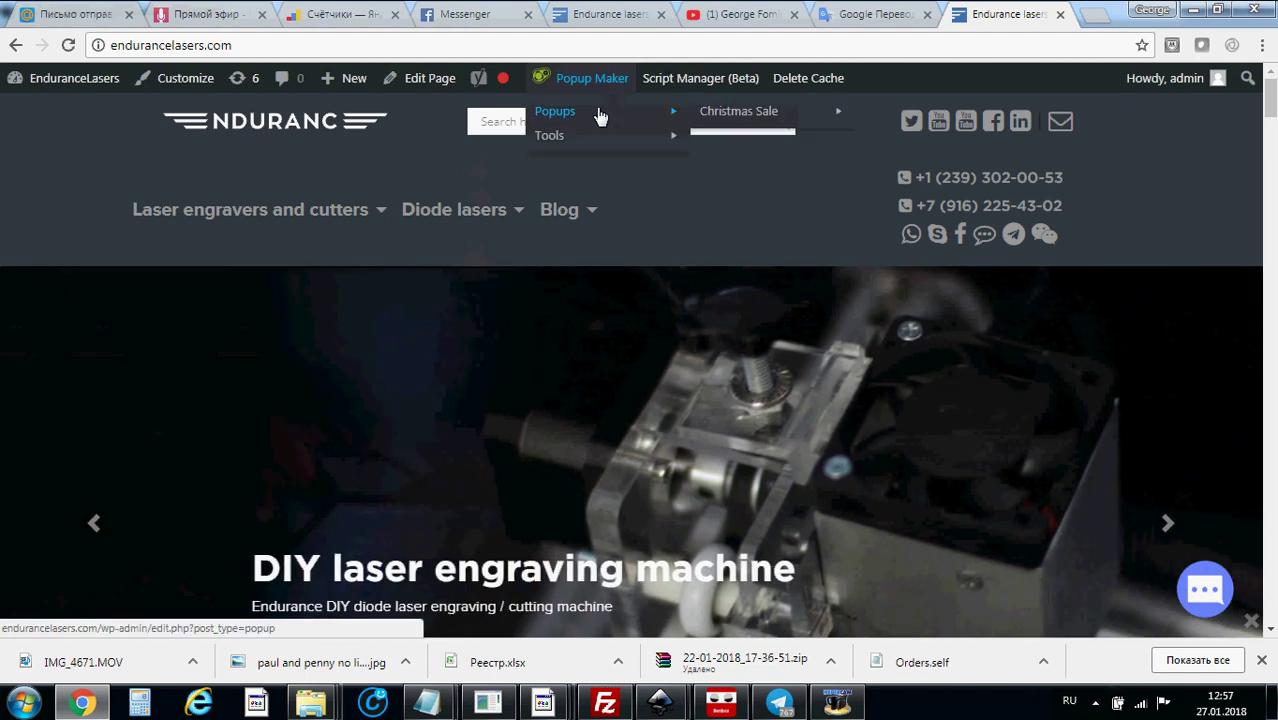
mouse_move(770, 114)
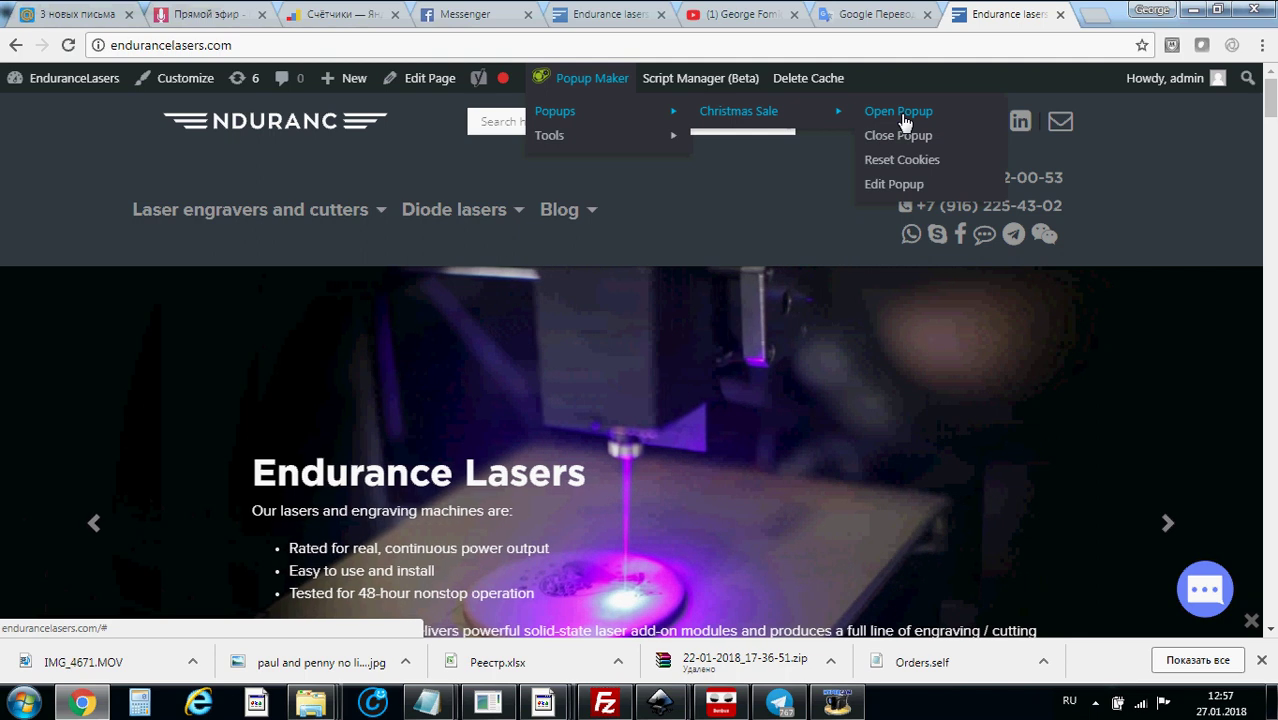
click(900, 114)
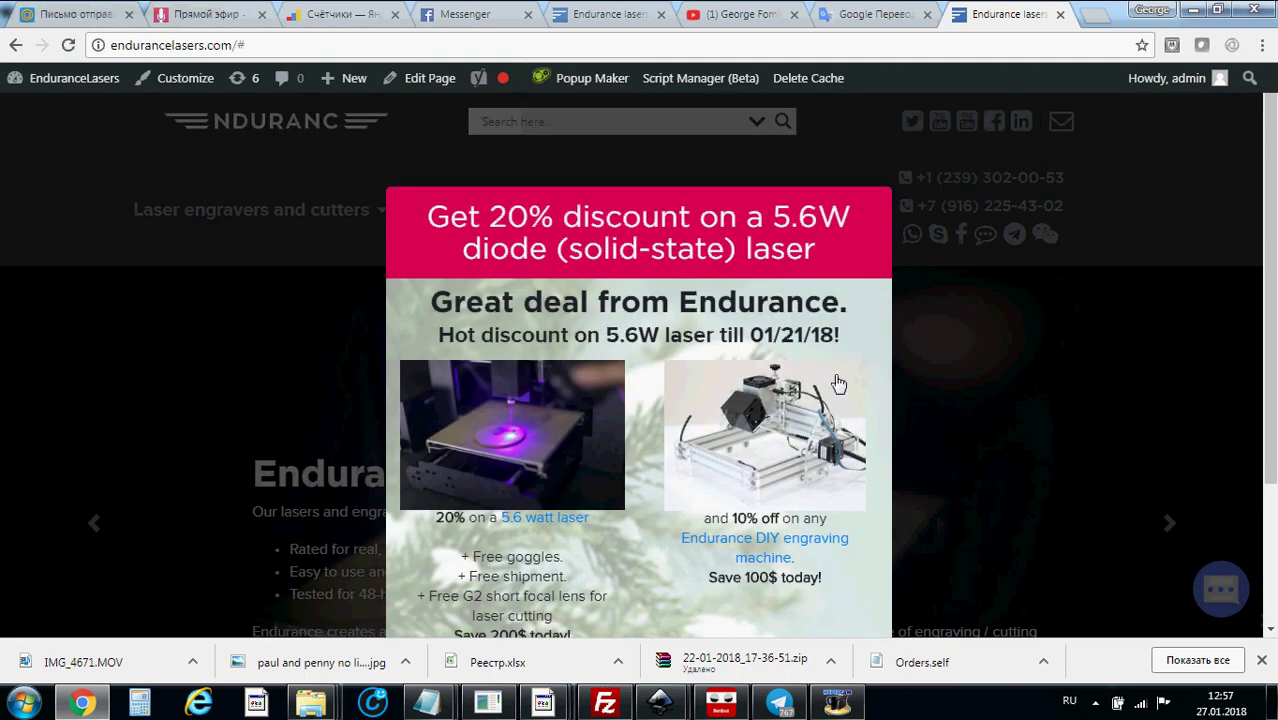
scroll(745, 368, down, 2)
scroll(745, 368, up, 2)
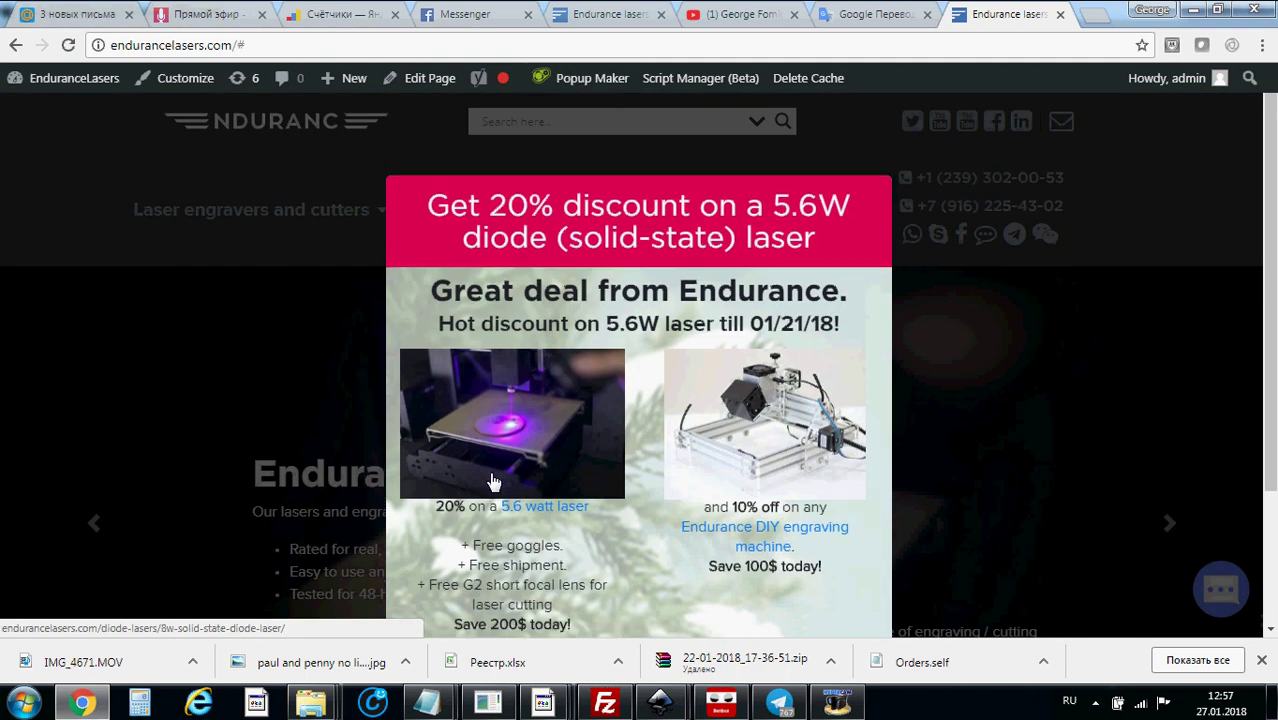
scroll(442, 600, down, 2)
click(406, 618)
Return to the Inkscape drawing and move the J Tech settings aside.
mouse_move(660, 702)
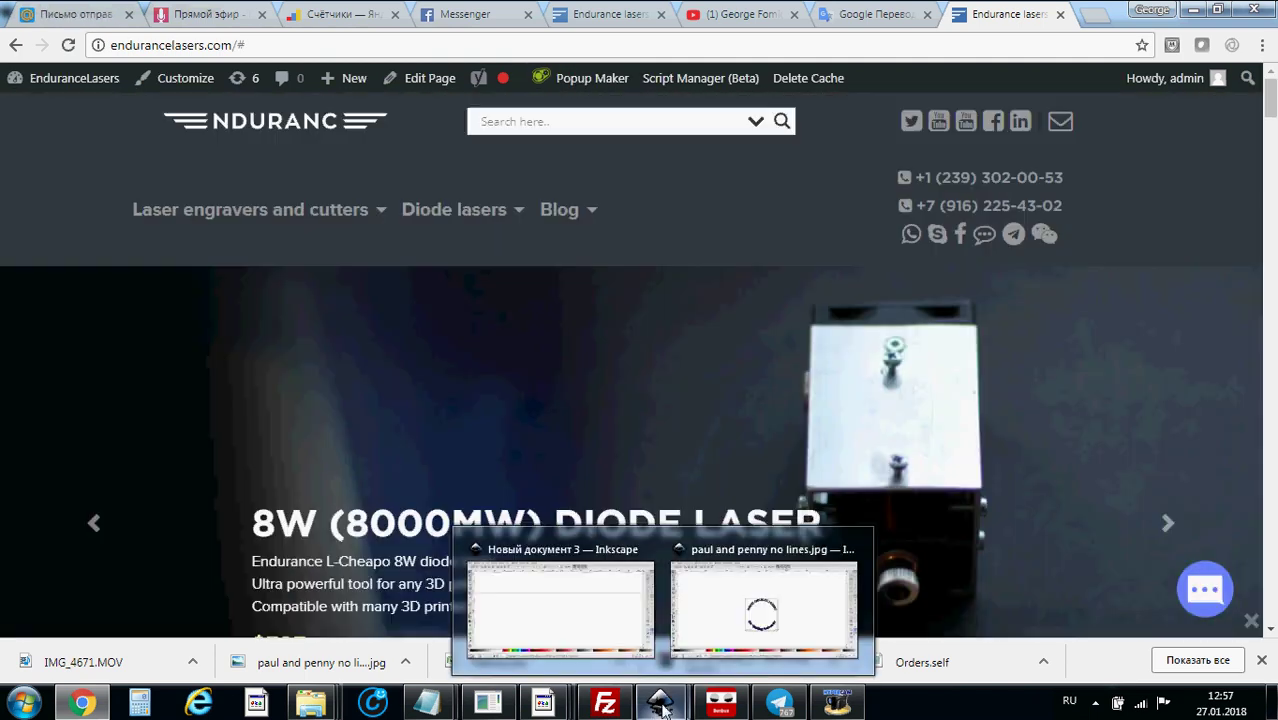
click(702, 640)
drag(660, 192, 310, 166)
Close the J Tech settings and zoom to inspect the 1700-object star-pattern toolpath beside the text.
click(409, 162)
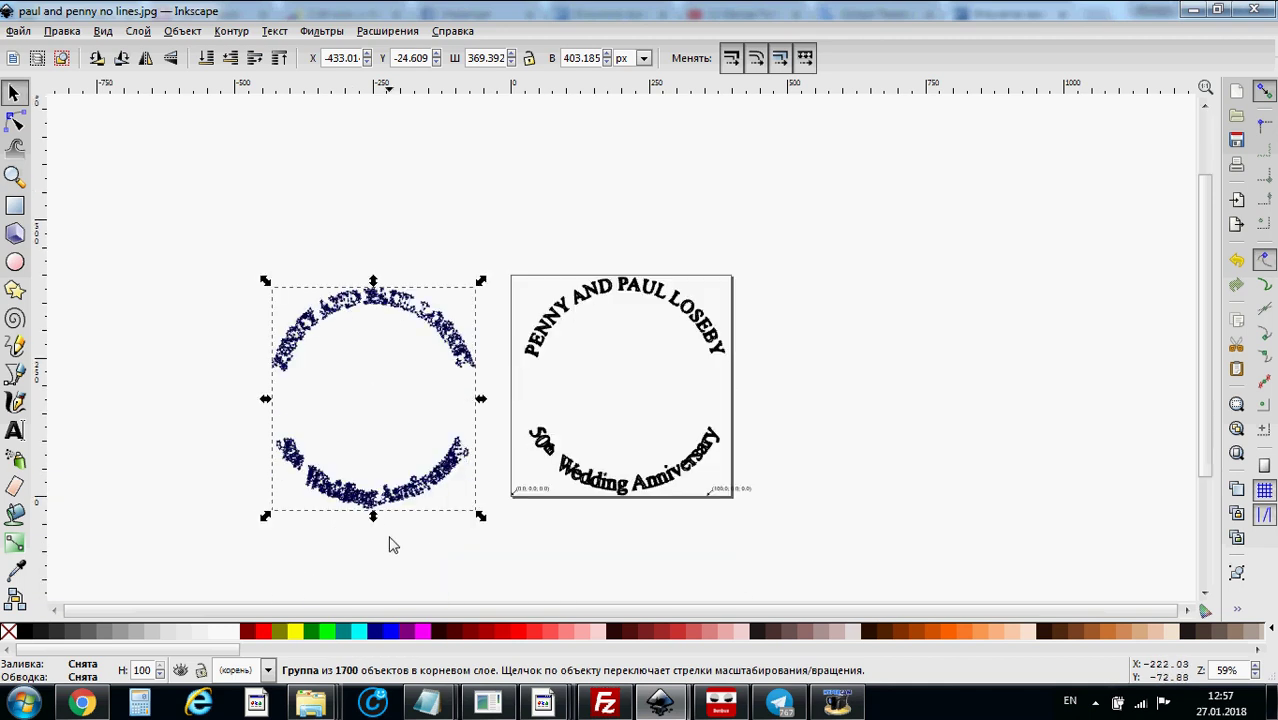
ctrl+scroll(352, 518, up, 3)
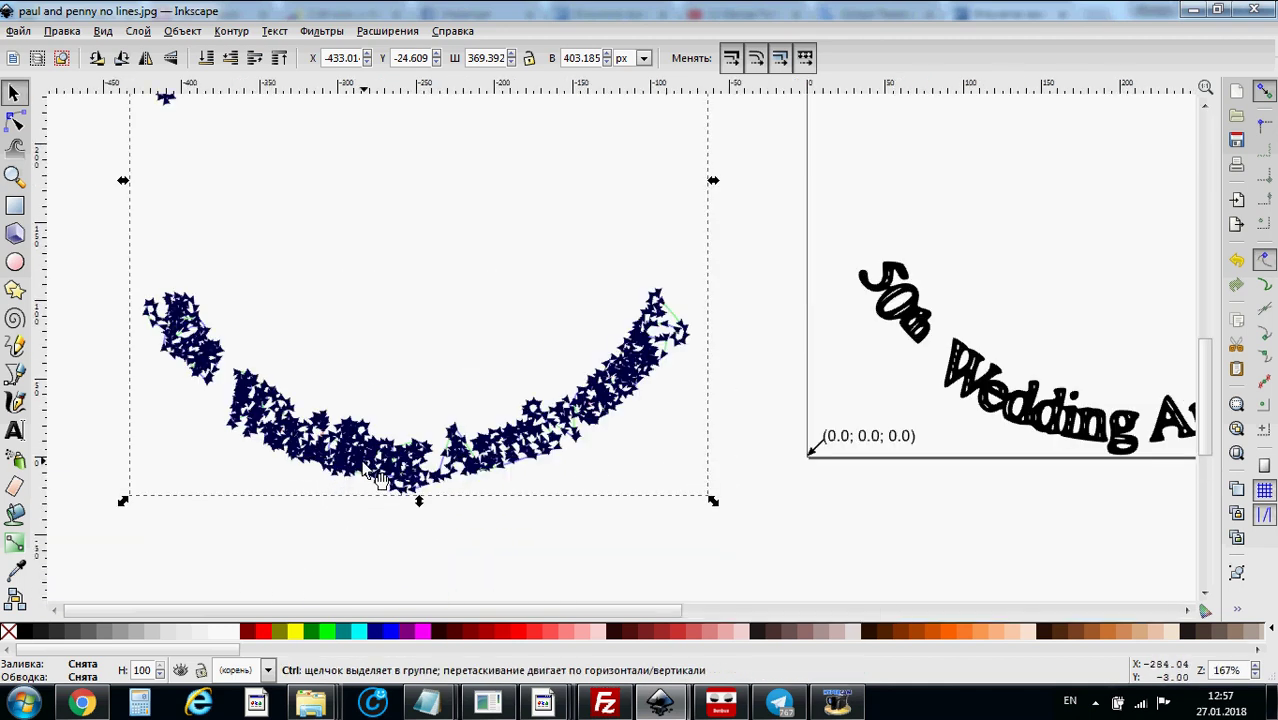
ctrl+scroll(380, 477, up, 2)
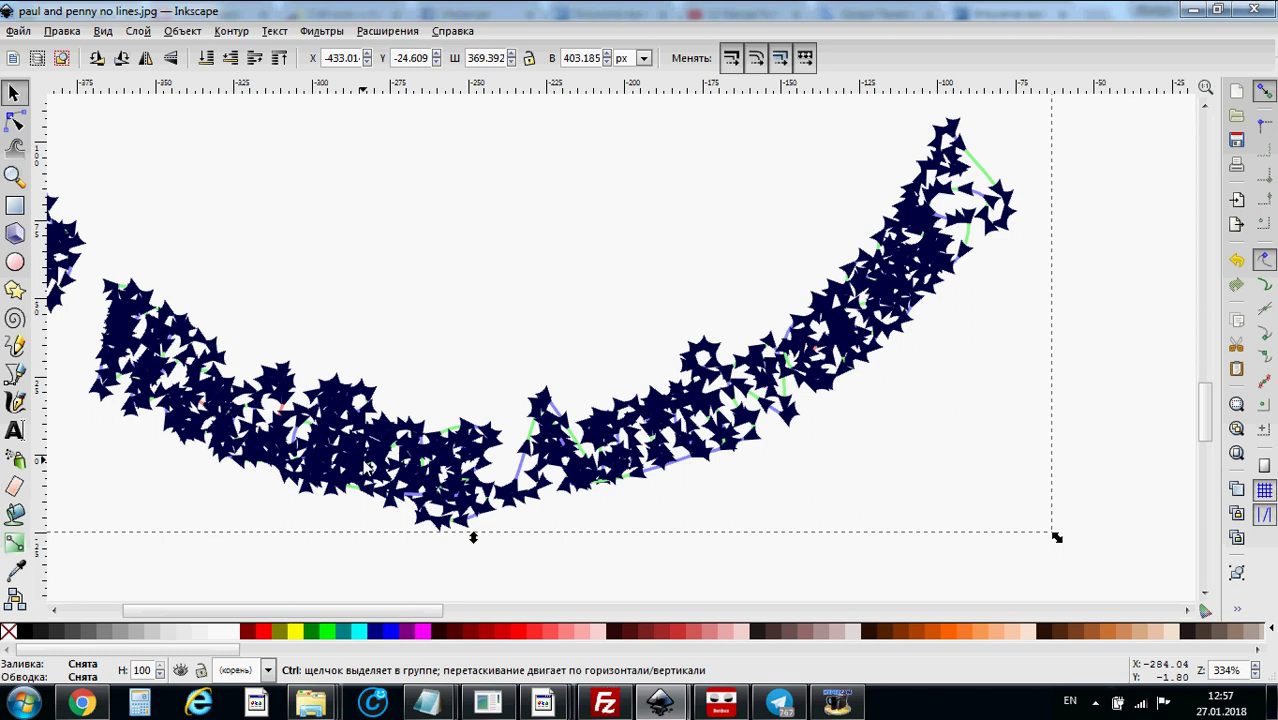
ctrl+scroll(372, 472, down, 3)
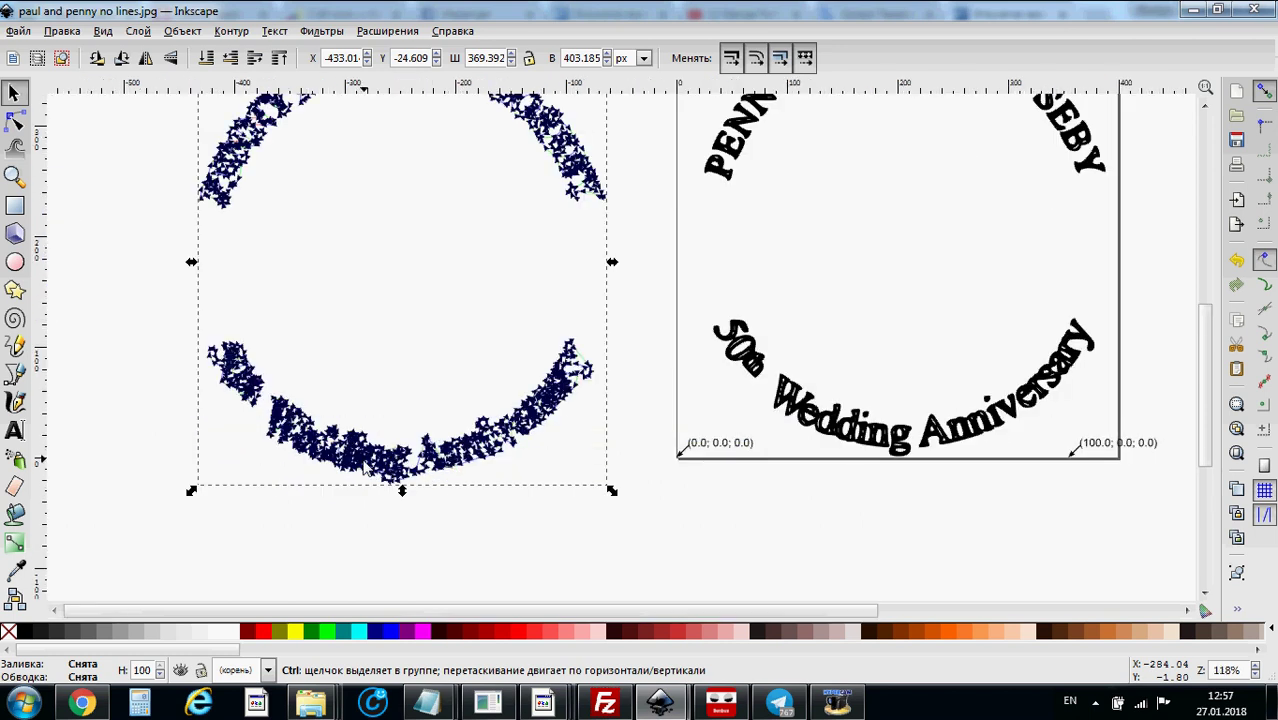
ctrl+scroll(358, 468, down, 2)
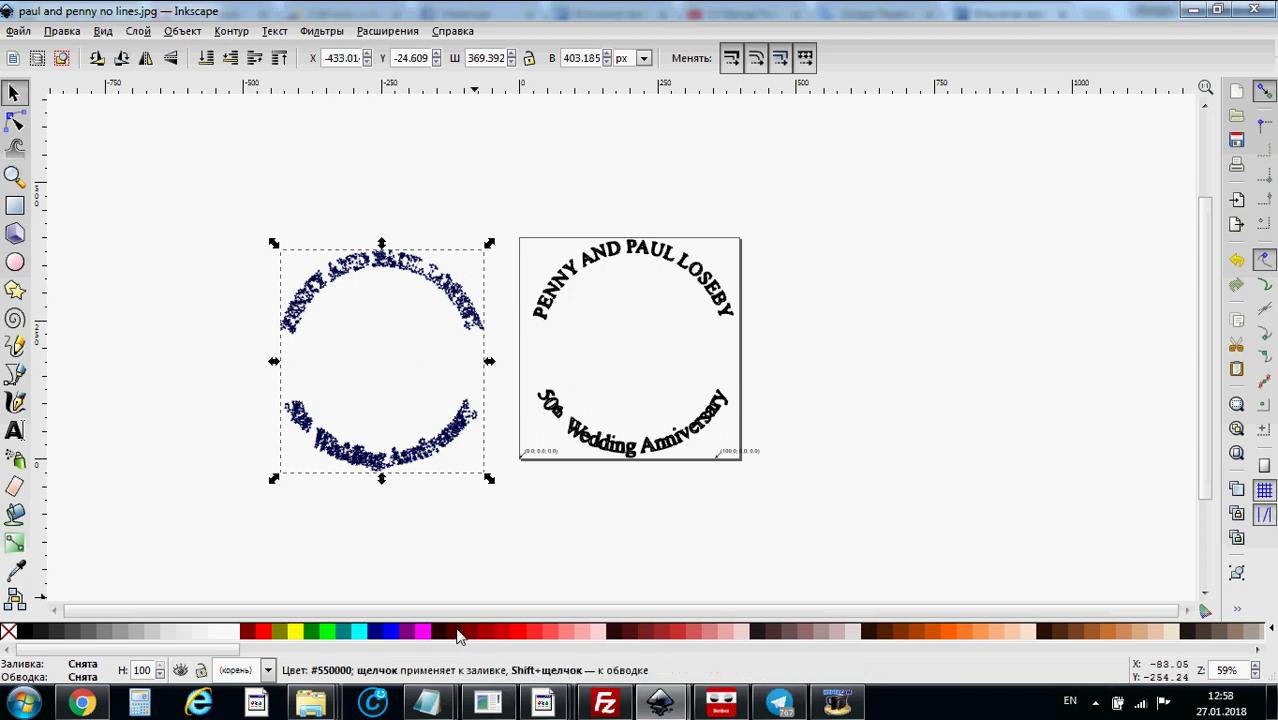
mouse_move(748, 706)
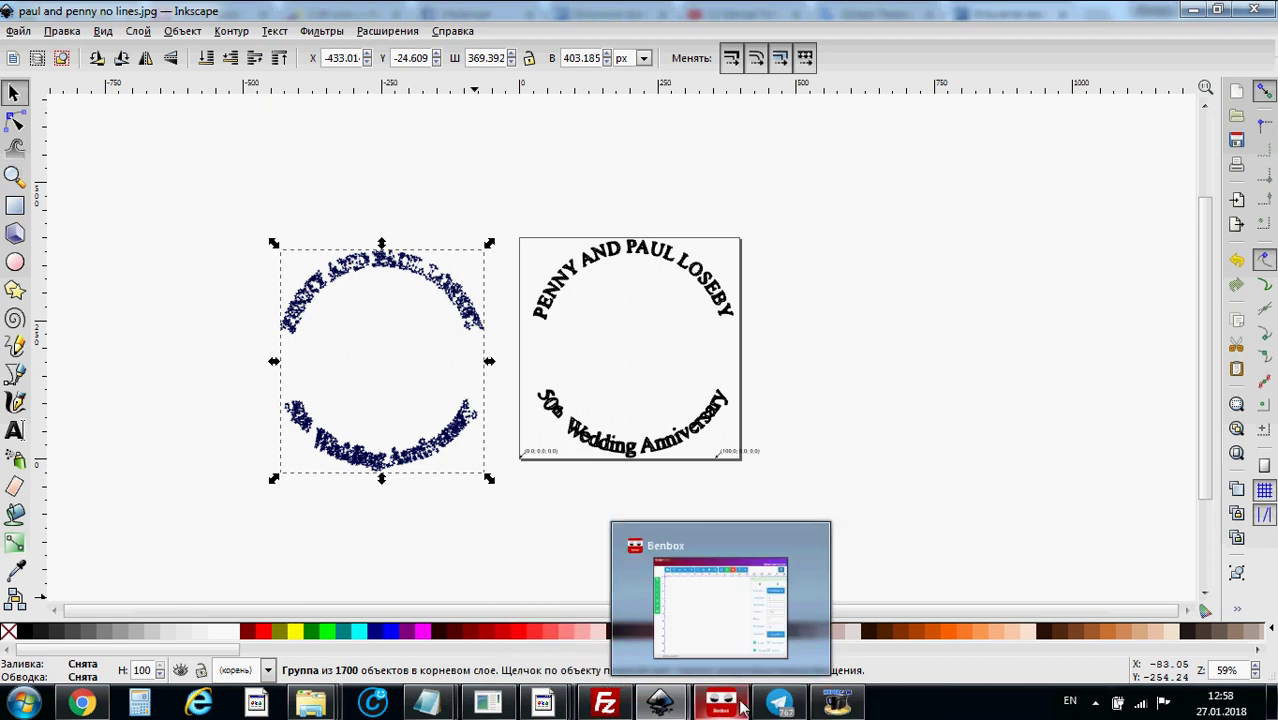